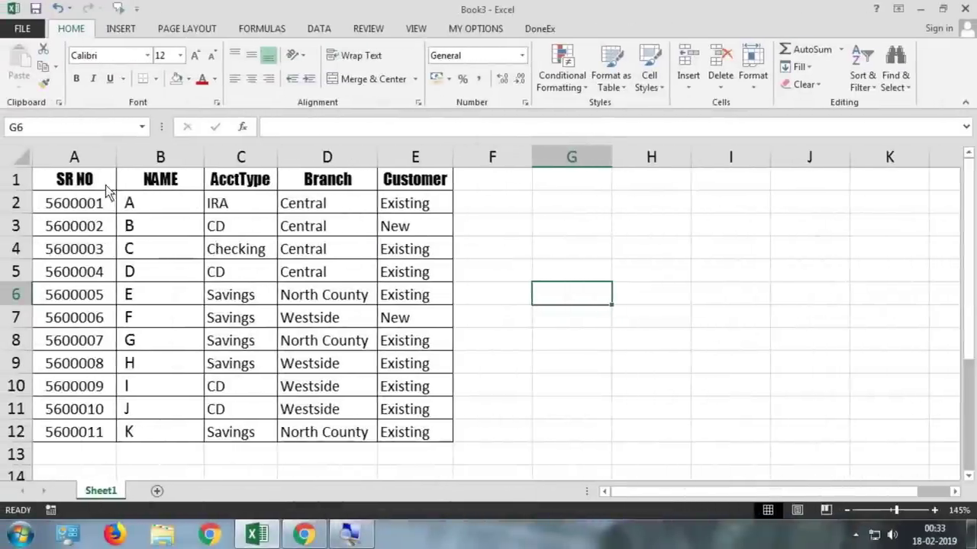
Select the account table body A2:E12, leaving out the header row
{"action": "left_click", "coordinate": [89, 204]}
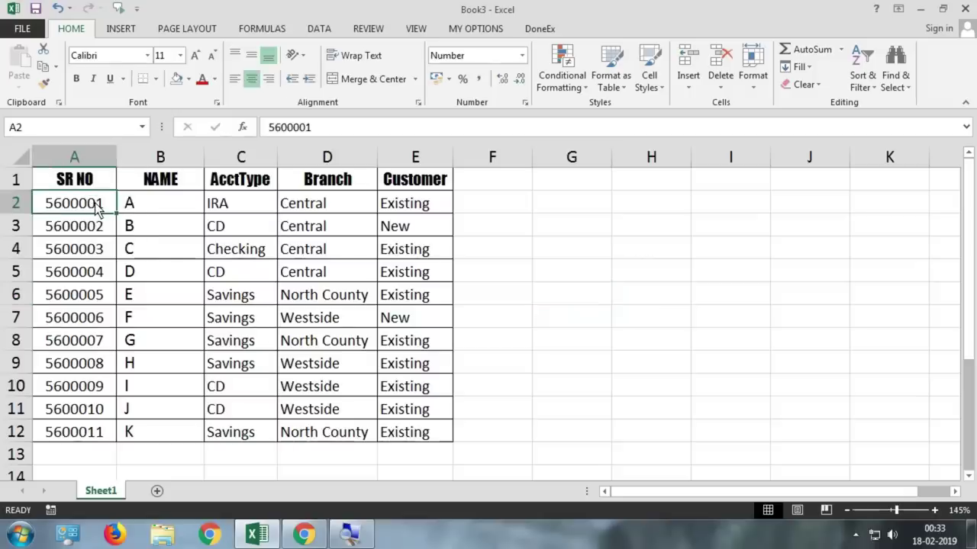
{"action": "left_click_drag", "start_coordinate": [70, 213], "coordinate": [402, 213]}
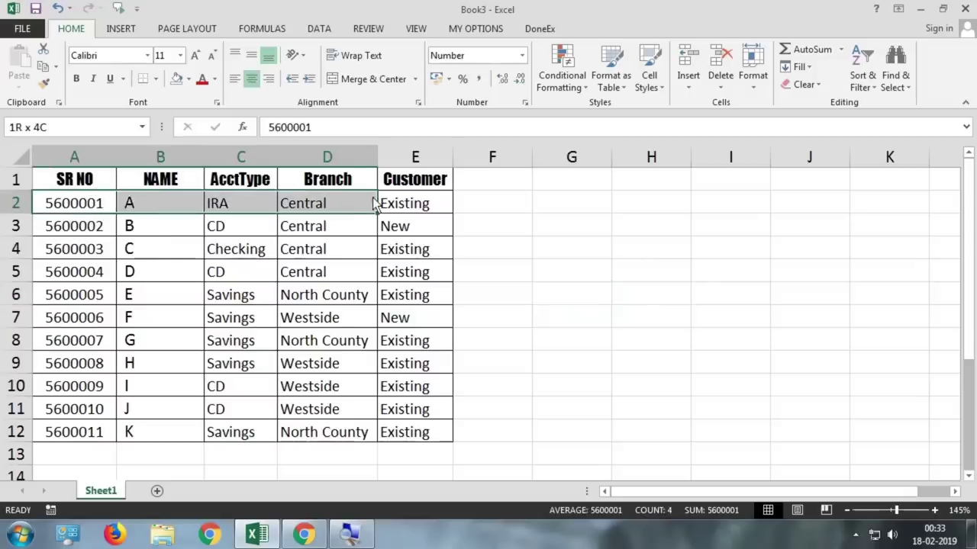
{"action": "left_click_drag", "start_coordinate": [77, 226], "coordinate": [311, 229]}
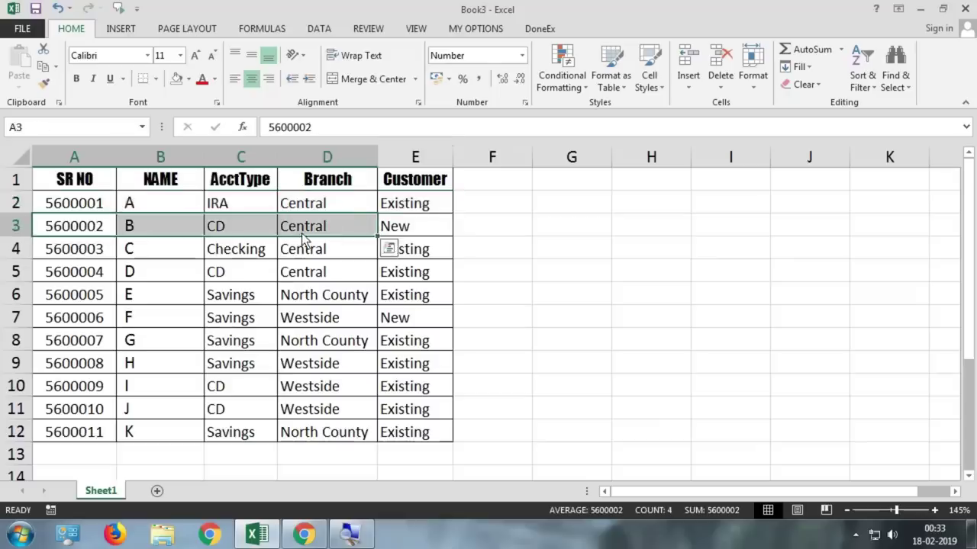
{"action": "mouse_move", "coordinate": [378, 237]}
{"action": "left_mouse_down"}
{"action": "mouse_move", "coordinate": [46, 283]}
{"action": "mouse_move", "coordinate": [389, 268]}
{"action": "left_mouse_up"}
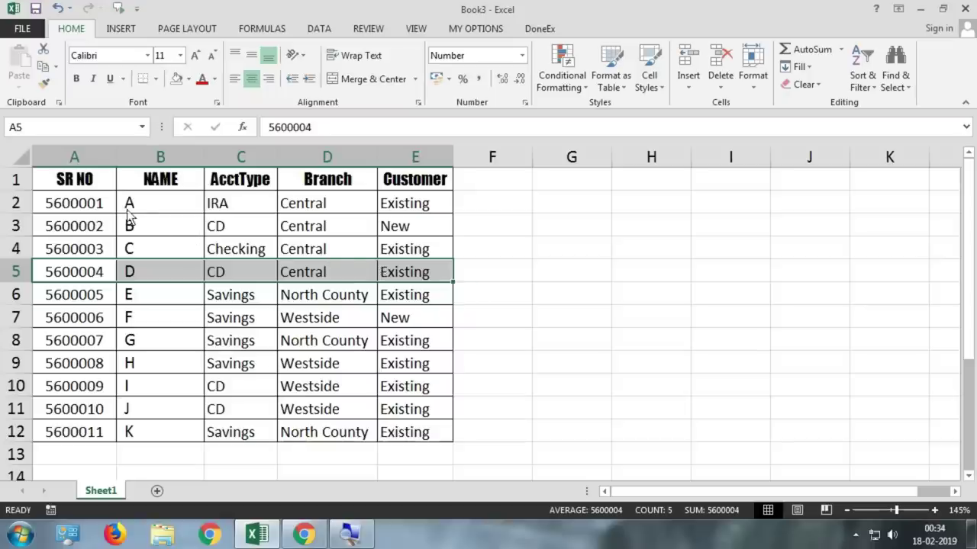
{"action": "left_click_drag", "start_coordinate": [84, 204], "coordinate": [416, 438]}
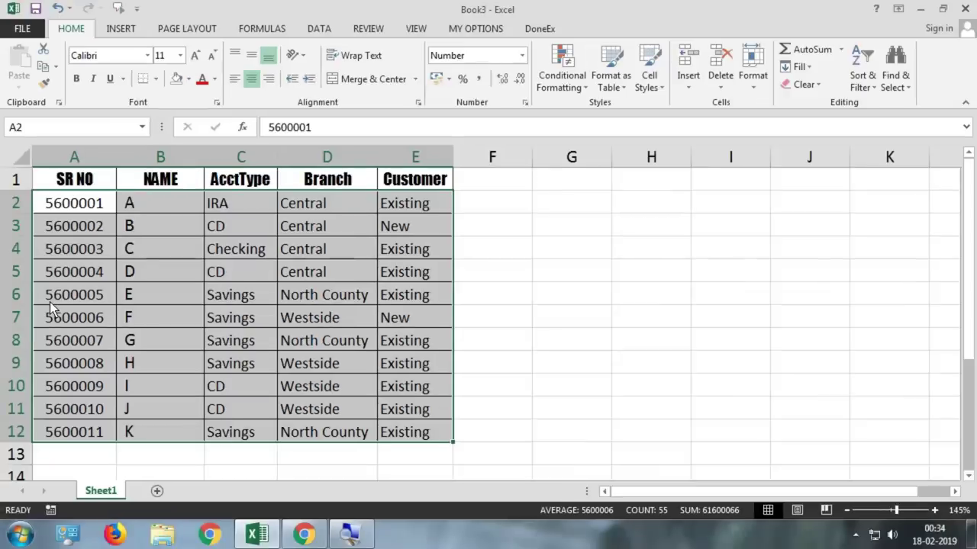
Start a New Formatting Rule of type 'Use a formula to determine which cells to format'
{"action": "left_click", "coordinate": [561, 92]}
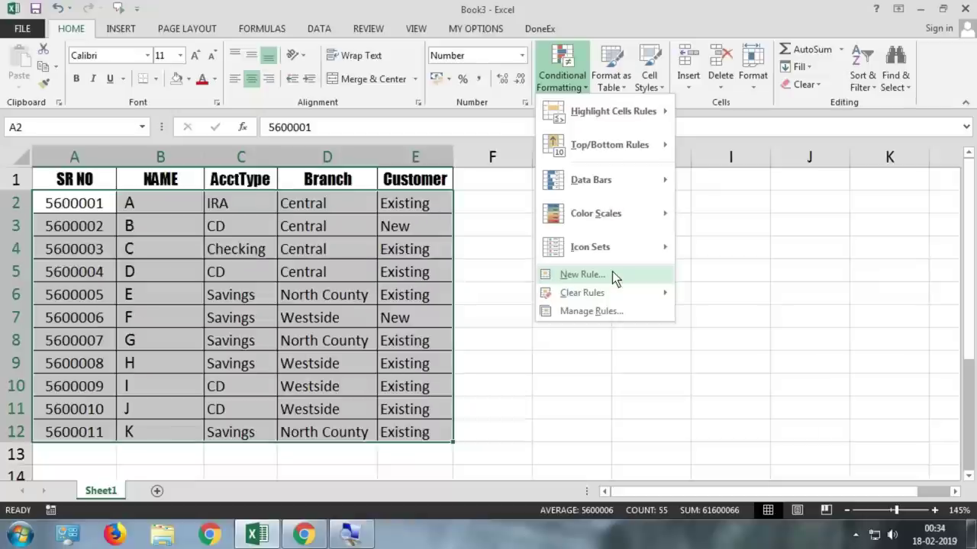
{"action": "left_click", "coordinate": [612, 275]}
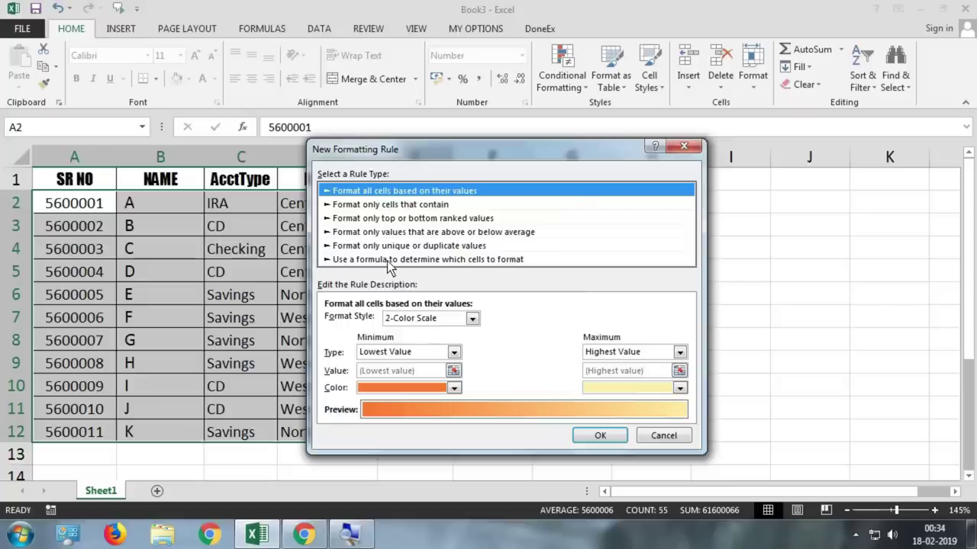
{"action": "left_click", "coordinate": [387, 261]}
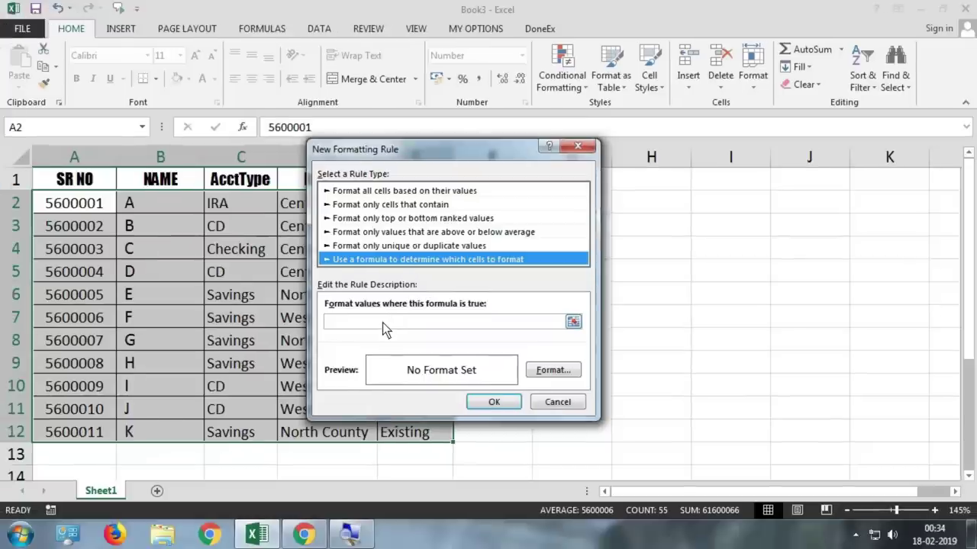
{"action": "left_click", "coordinate": [384, 326]}
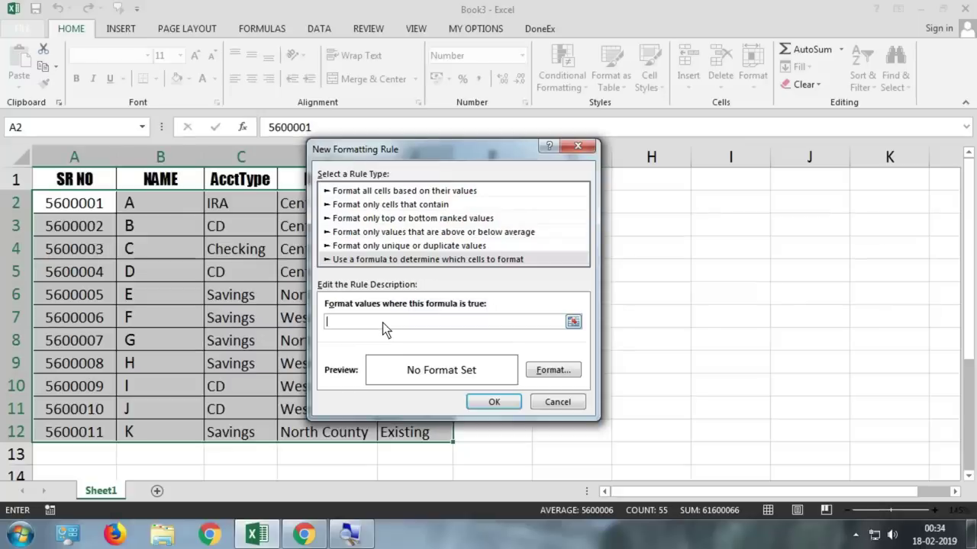
Add the rule =MOD(ROW(),2)=1 with orange fill, shading rows 3, 5, 7, 9 and 11
{"action": "type", "text": "="}
{"action": "type", "text": "MO"}
{"action": "type", "text": "D"}
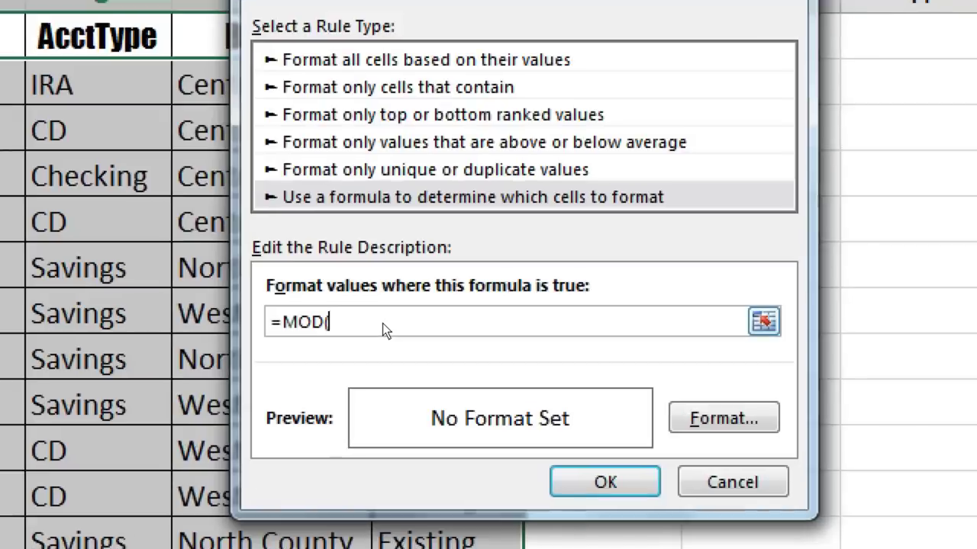
{"action": "type", "text": "(ROW()"}
{"action": "type", "text": ",2"}
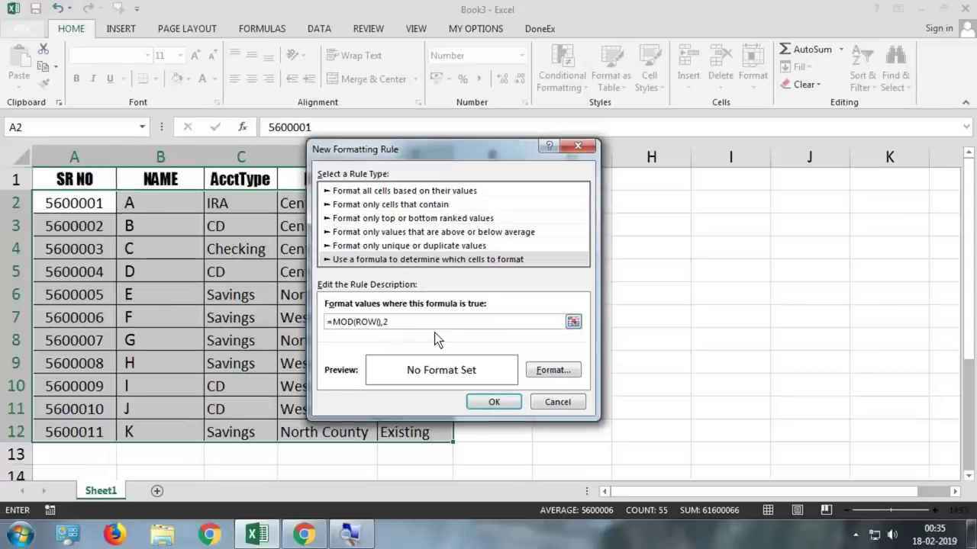
{"action": "type", "text": ")"}
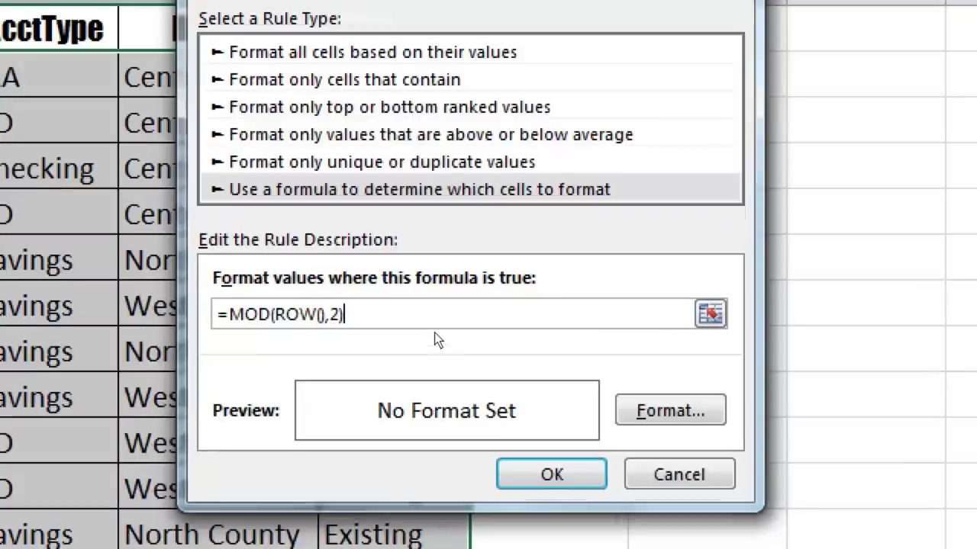
{"action": "type", "text": "=1"}
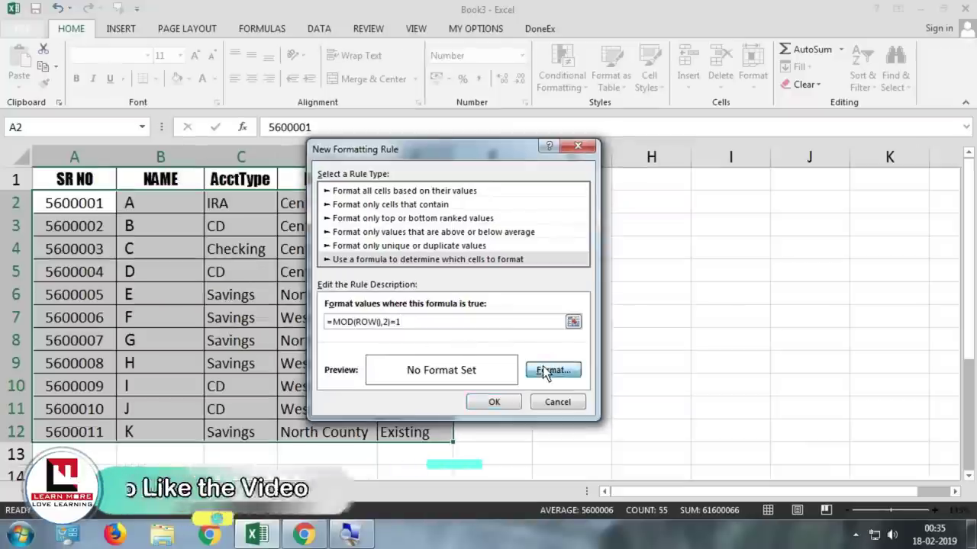
{"action": "left_click", "coordinate": [545, 374]}
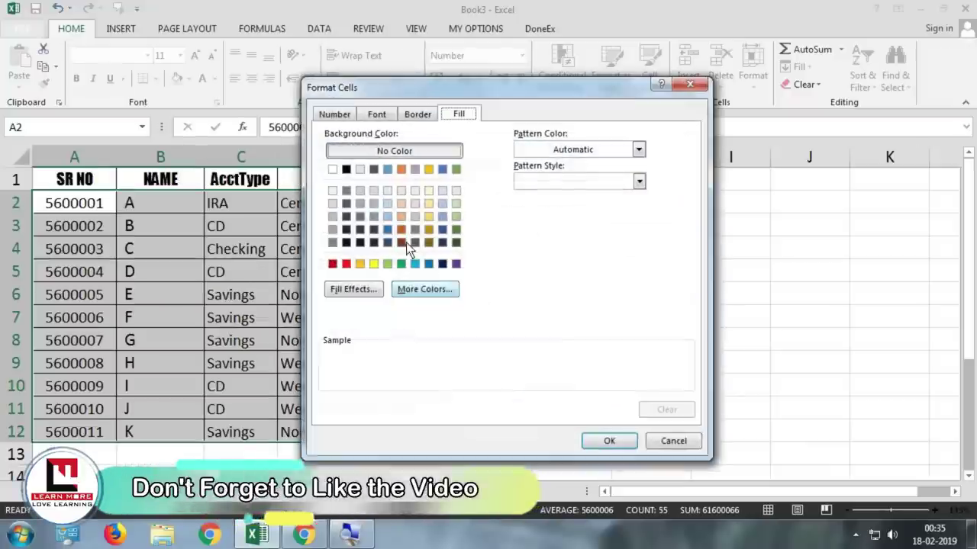
{"action": "left_click", "coordinate": [360, 264]}
{"action": "left_click", "coordinate": [591, 441]}
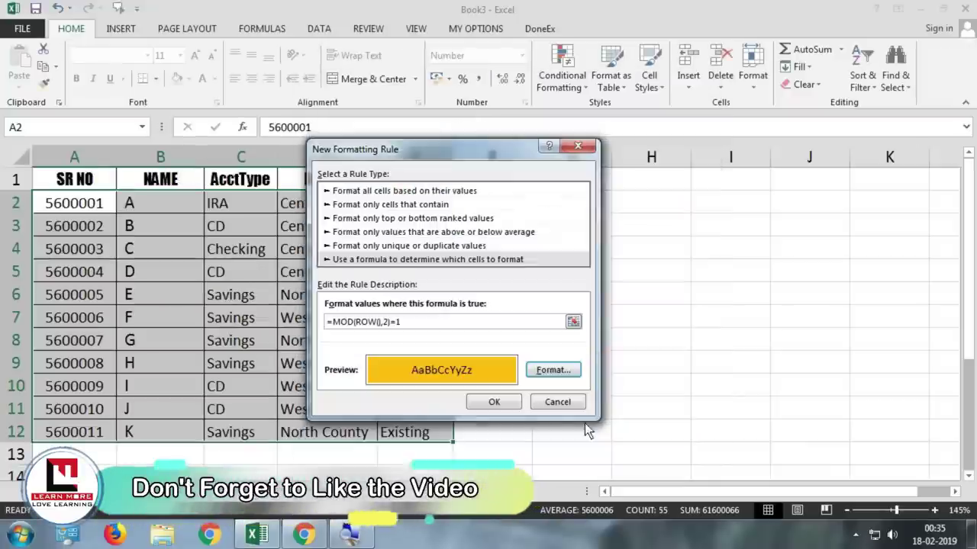
{"action": "left_click", "coordinate": [509, 405]}
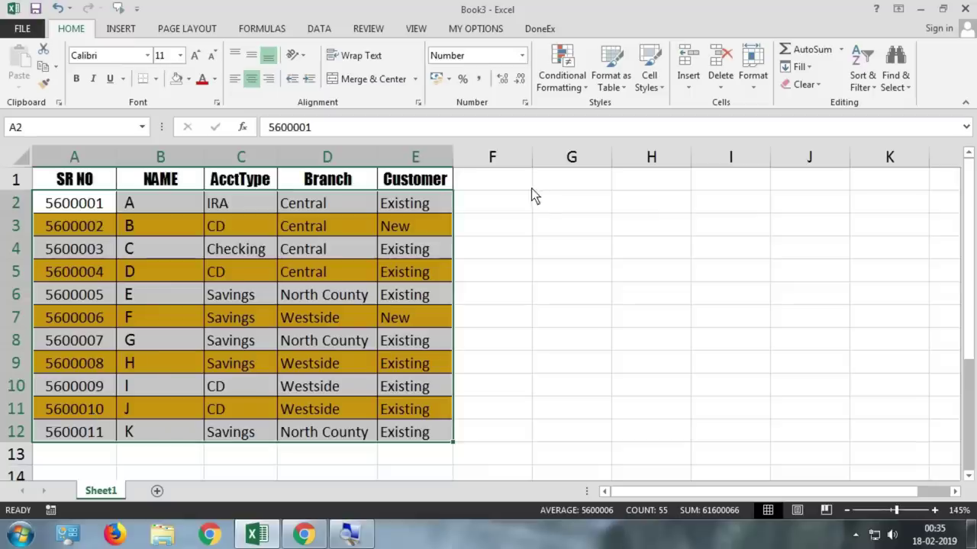
Enter =ROW() in G2 and fill it down to G12
{"action": "left_click", "coordinate": [549, 204]}
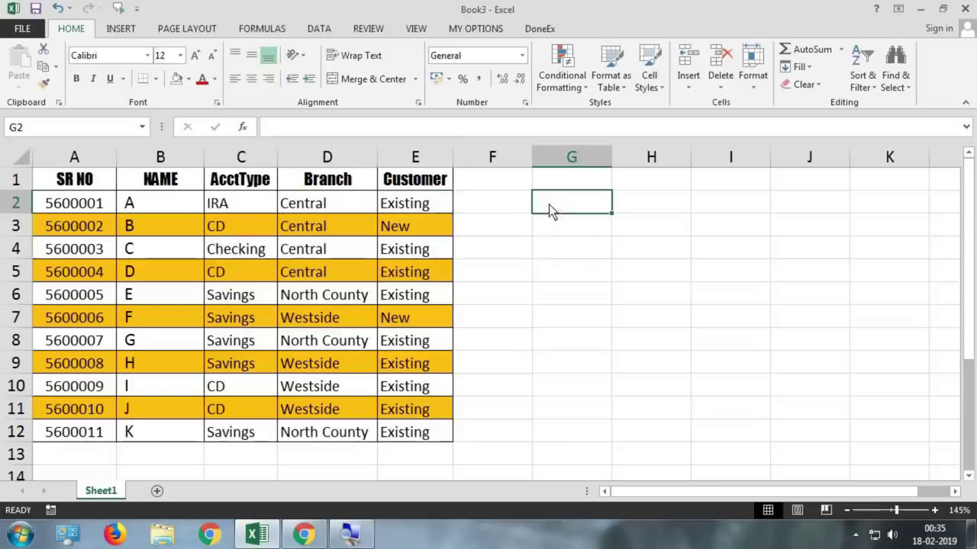
{"action": "type", "text": "=ROW"}
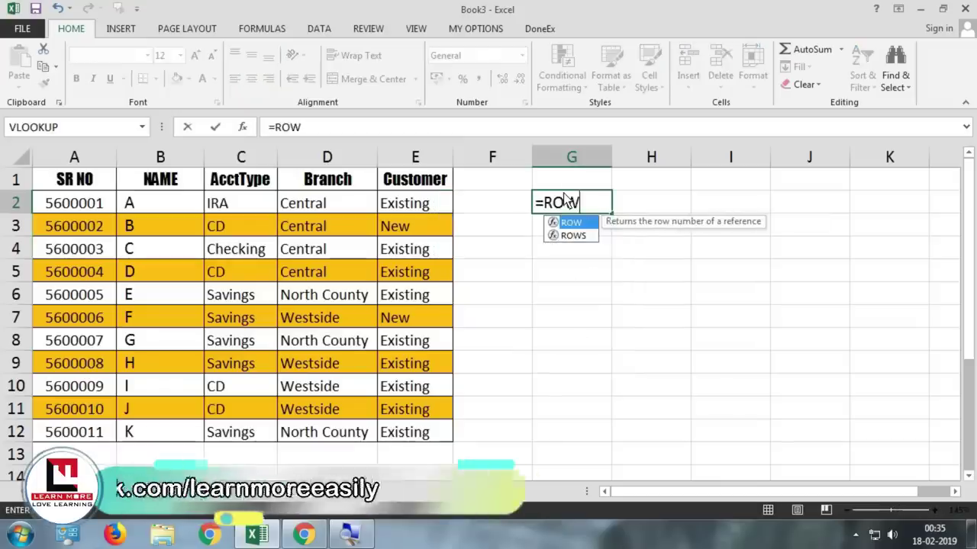
{"action": "type", "text": "()"}
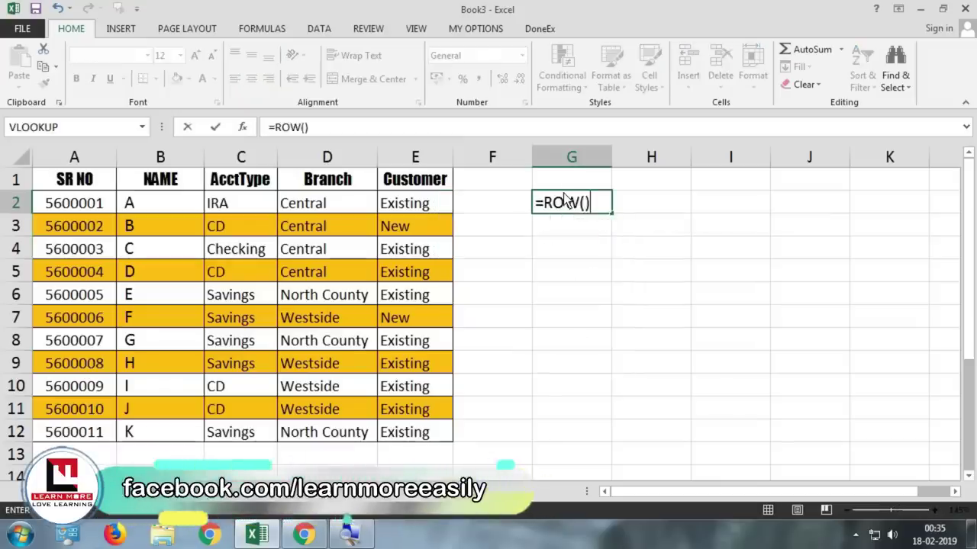
{"action": "key", "text": "Return"}
{"action": "left_click", "coordinate": [564, 195]}
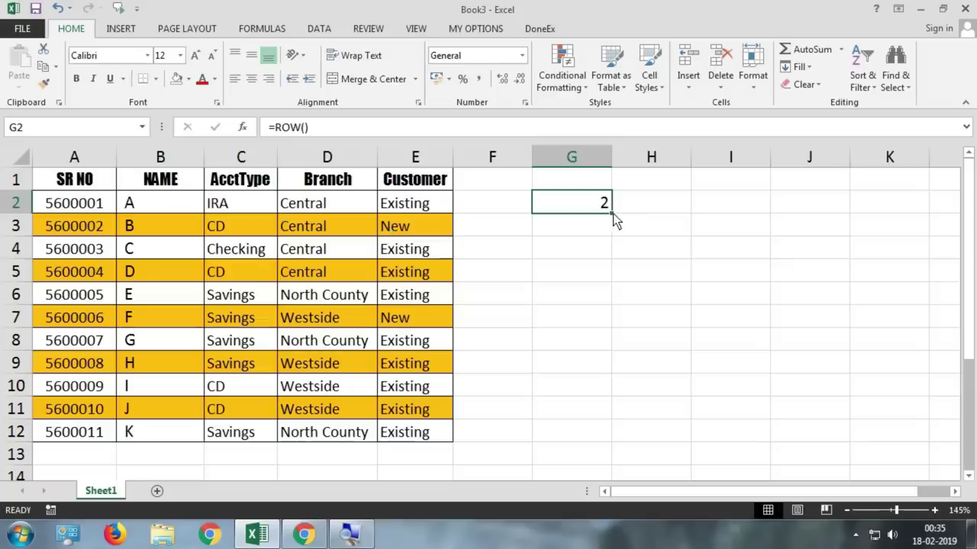
{"action": "left_click_drag", "start_coordinate": [612, 214], "coordinate": [615, 453]}
Check the copied ROW formulas in G3 and G4 without changing them
{"action": "left_click", "coordinate": [597, 235]}
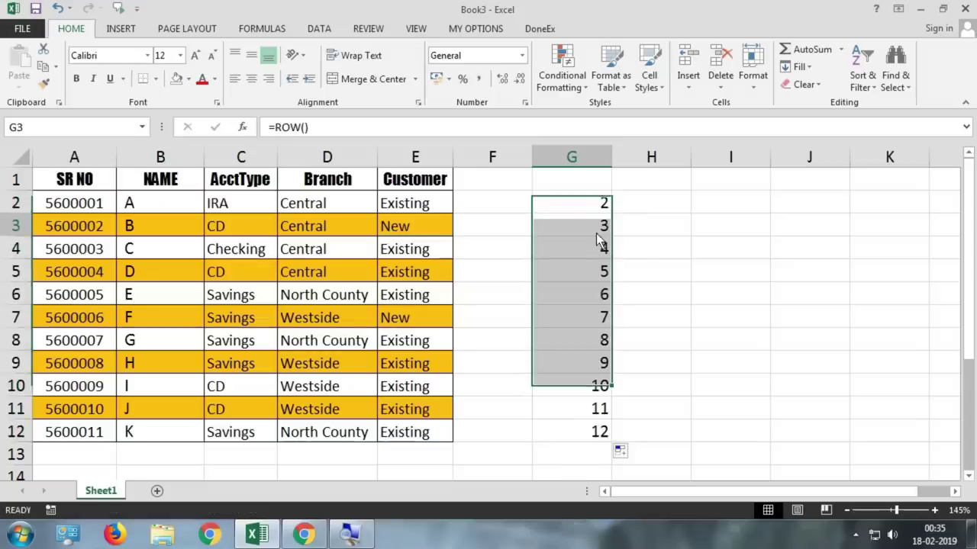
{"action": "left_click", "coordinate": [597, 235]}
{"action": "double_click", "coordinate": [598, 234]}
{"action": "left_click", "coordinate": [595, 251]}
{"action": "double_click", "coordinate": [594, 254]}
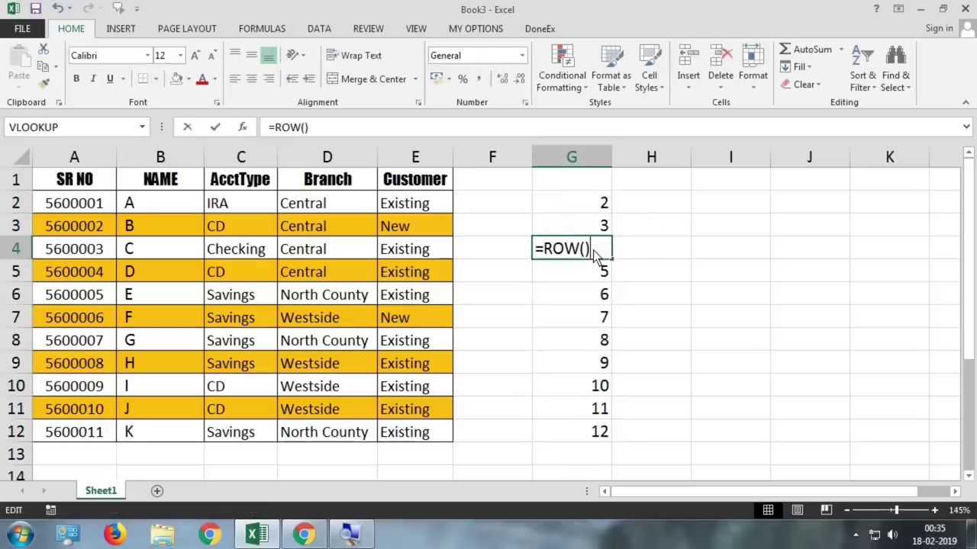
{"action": "key", "text": "Escape"}
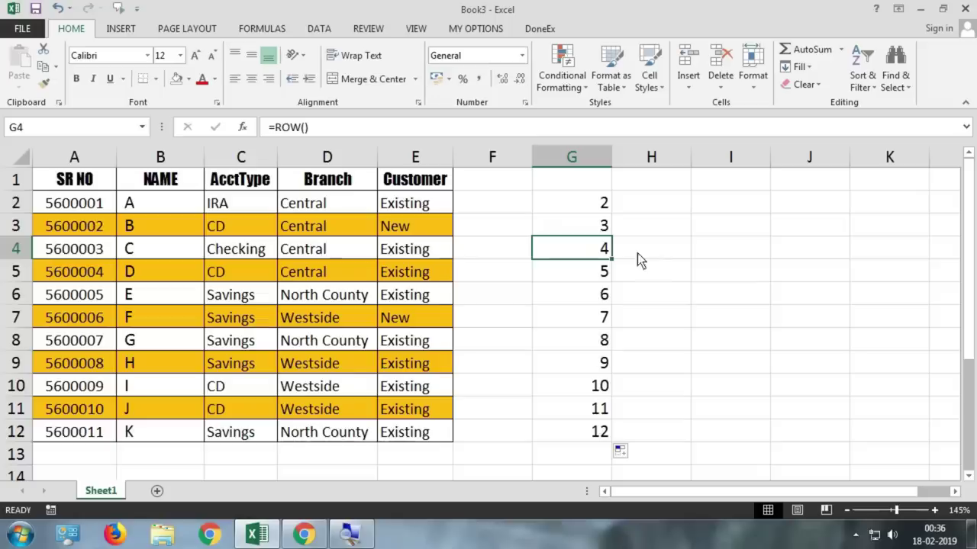
Enter =MOD(G2,2) in H2 and fill it down to H12
{"action": "left_click", "coordinate": [658, 201]}
{"action": "type", "text": "="}
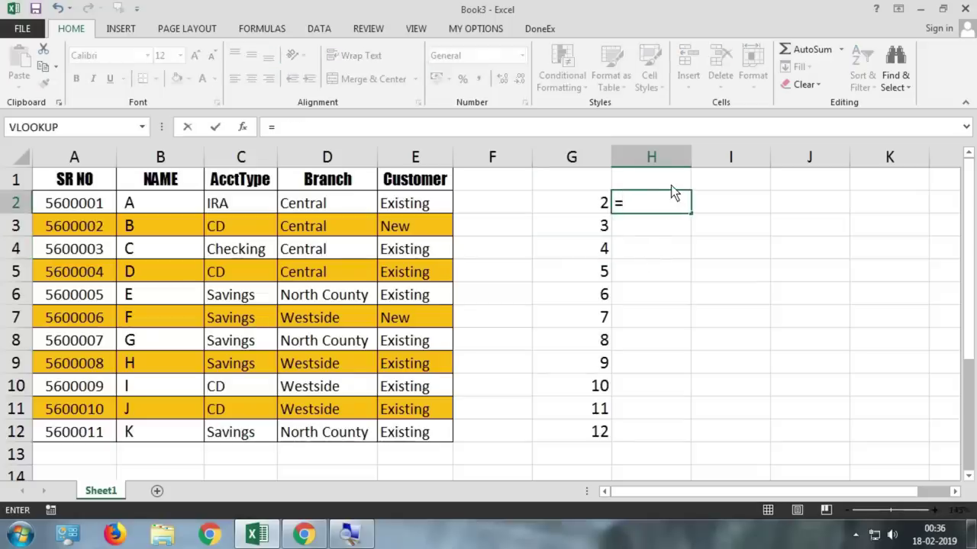
{"action": "type", "text": "MOD("}
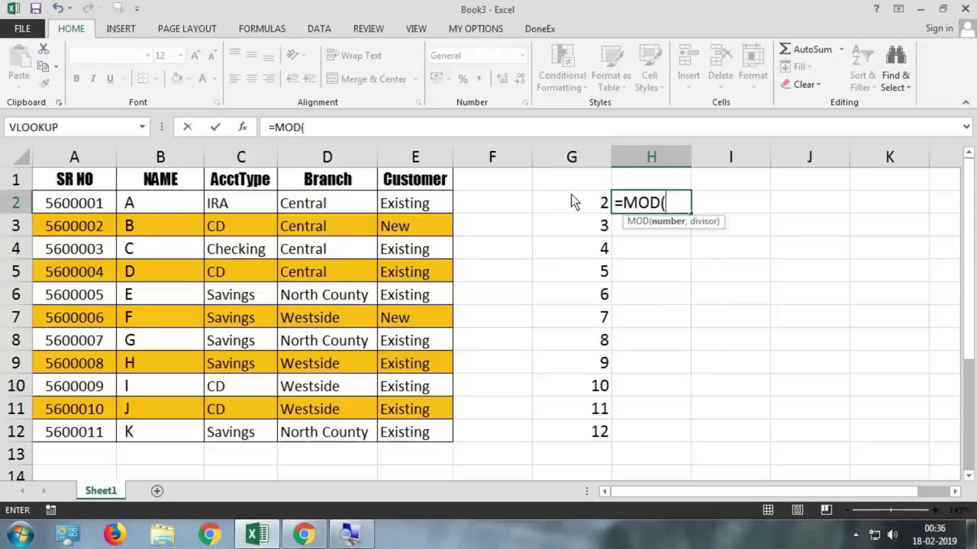
{"action": "left_click", "coordinate": [569, 201]}
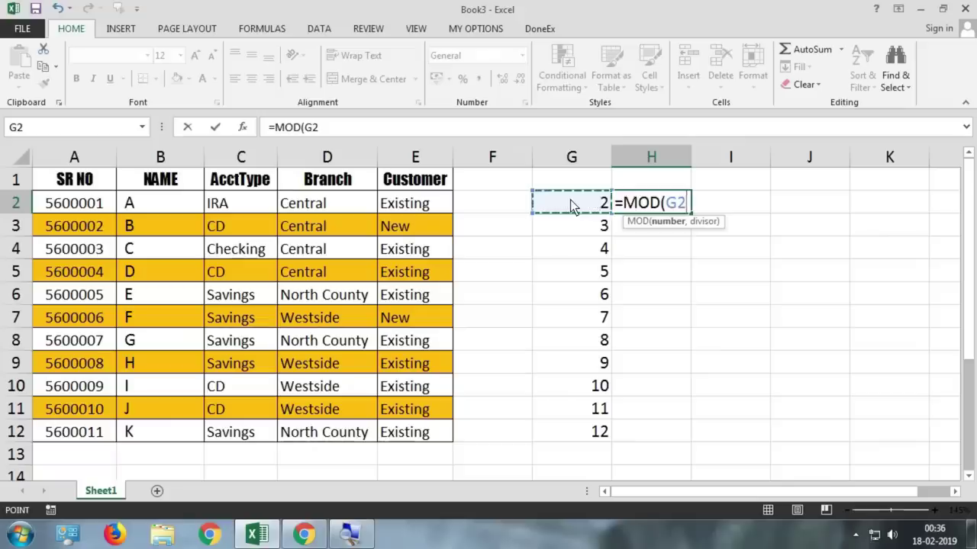
{"action": "type", "text": ","}
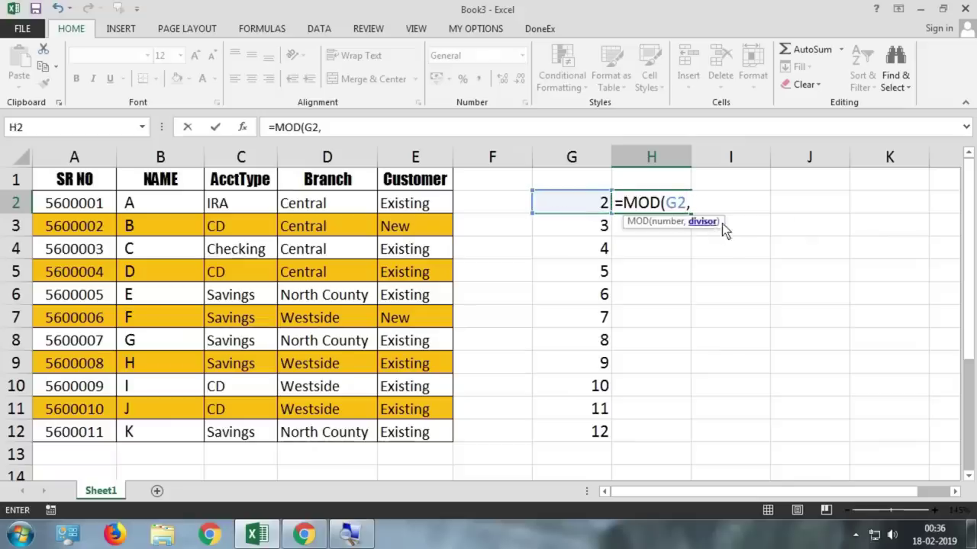
{"action": "type", "text": "2)"}
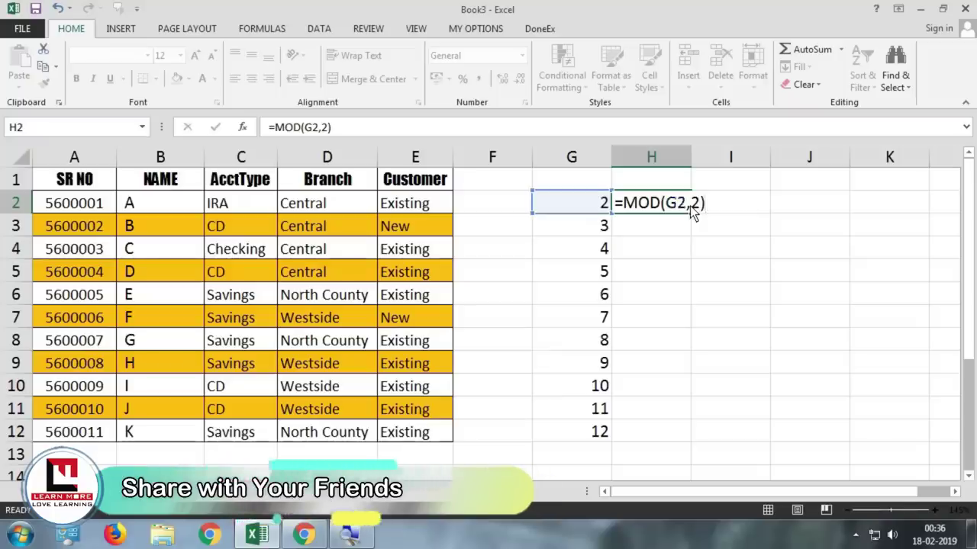
{"action": "key", "text": "Return"}
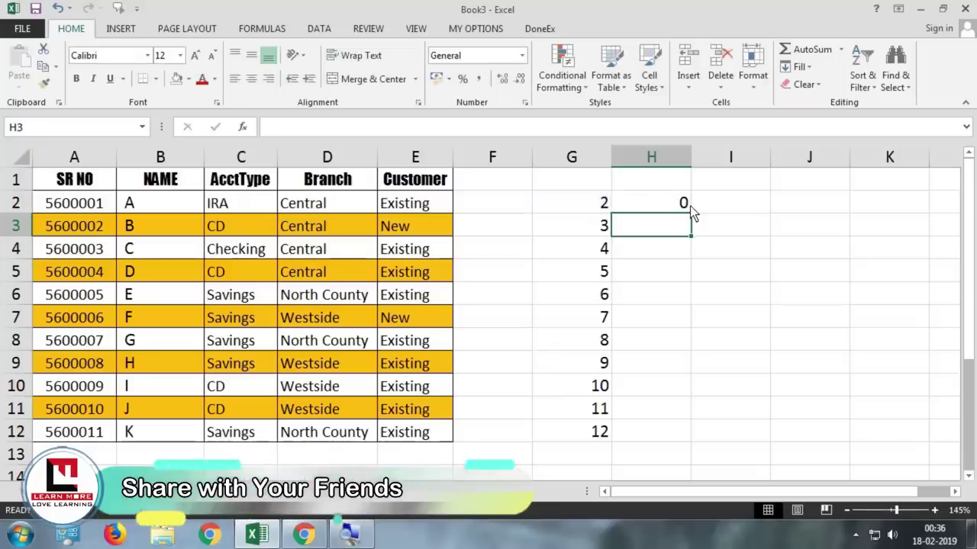
{"action": "left_click", "coordinate": [689, 210]}
{"action": "left_click", "coordinate": [577, 229]}
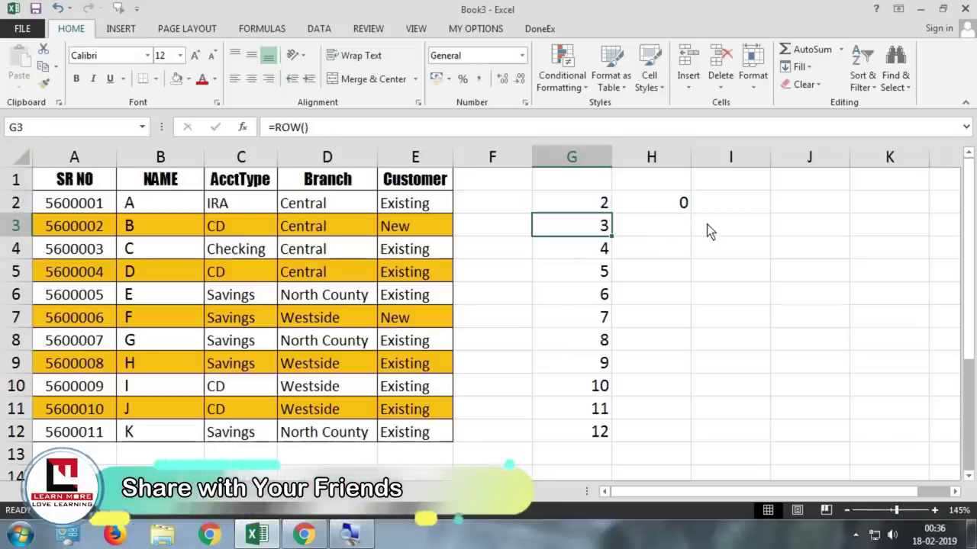
{"action": "left_click", "coordinate": [684, 208]}
{"action": "left_click_drag", "start_coordinate": [690, 214], "coordinate": [695, 443]}
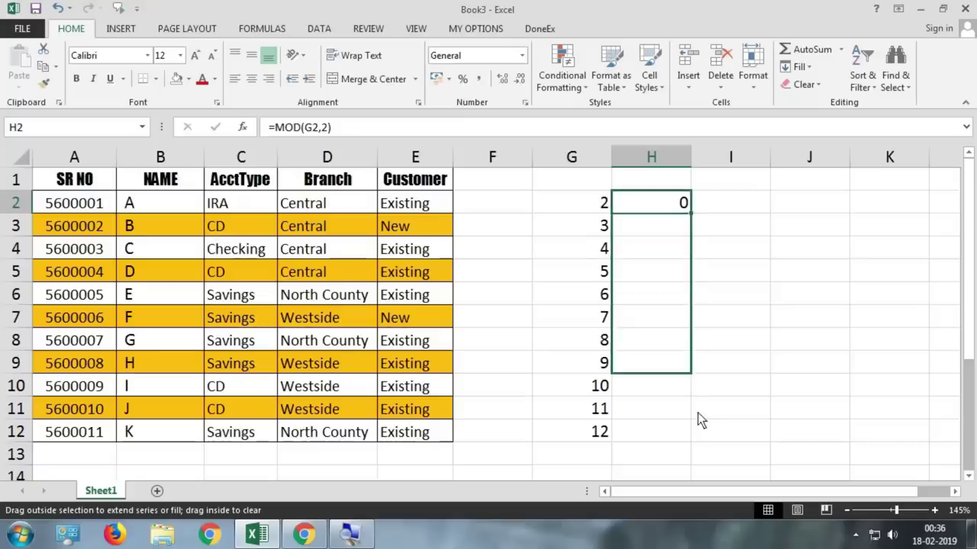
Compare row numbers with remainders for rows 5, 7, 8 and 9, then reselect A2:E12
{"action": "left_click", "coordinate": [654, 277]}
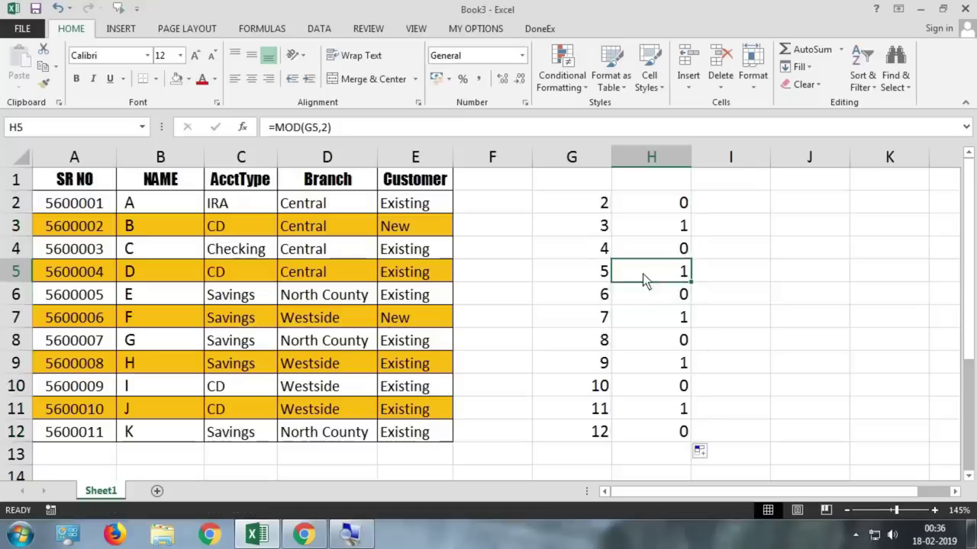
{"action": "left_click_drag", "start_coordinate": [603, 278], "coordinate": [665, 273]}
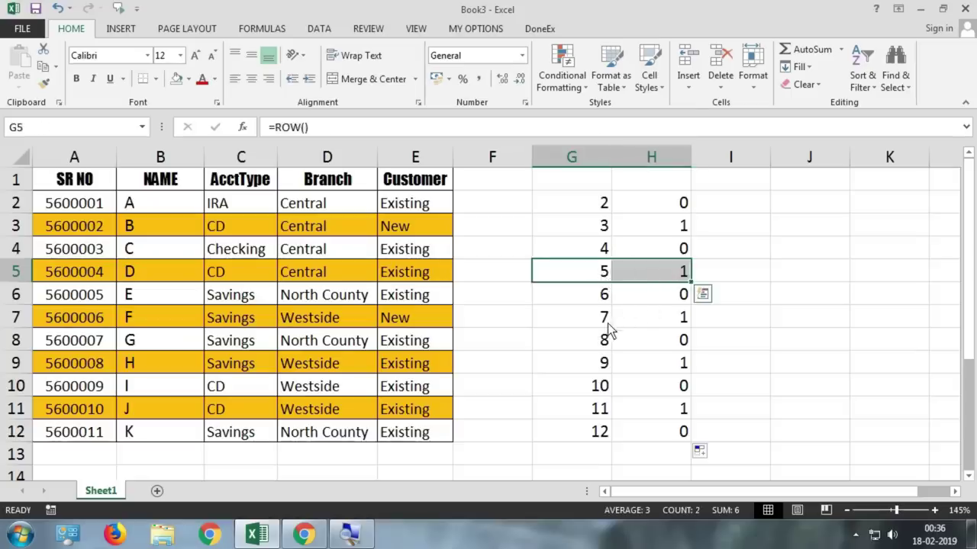
{"action": "left_click_drag", "start_coordinate": [602, 324], "coordinate": [683, 318]}
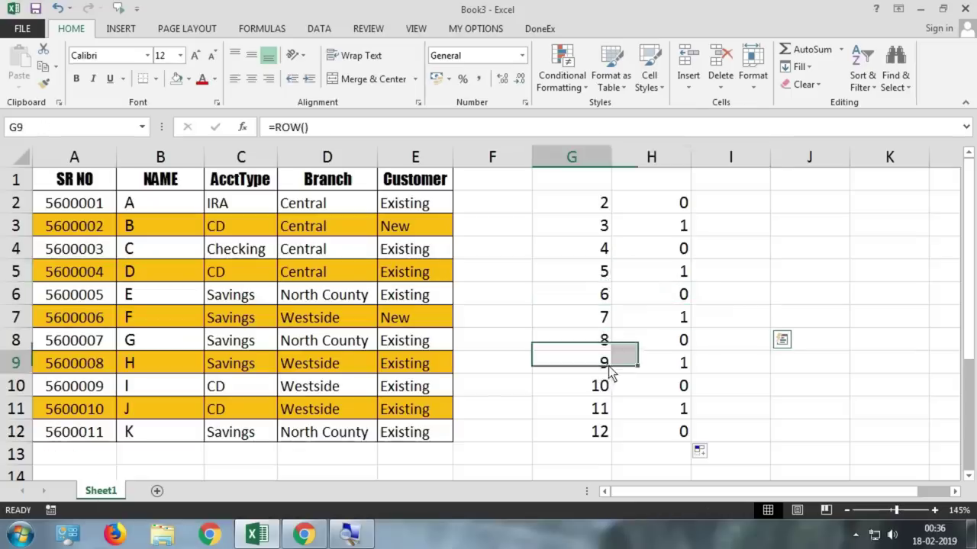
{"action": "left_click_drag", "start_coordinate": [604, 368], "coordinate": [669, 365]}
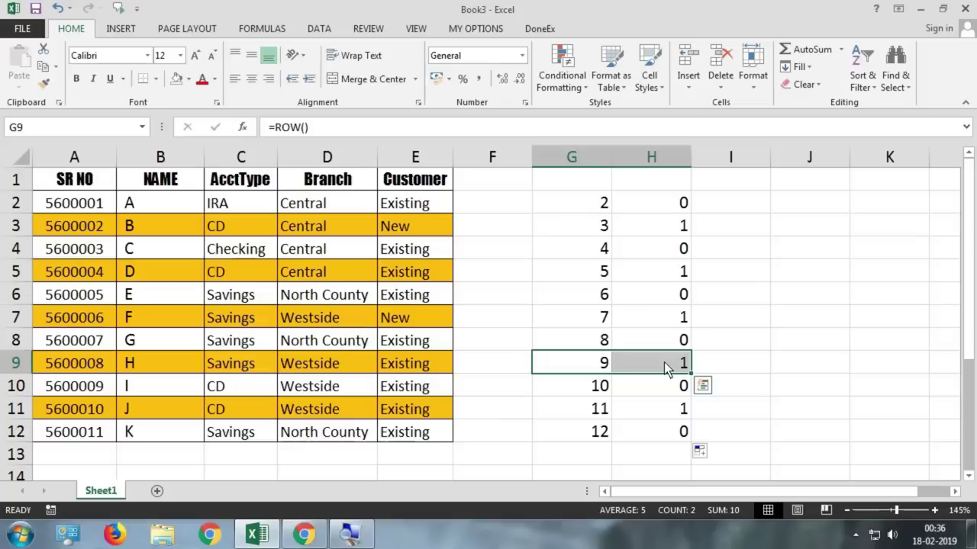
{"action": "left_click_drag", "start_coordinate": [604, 341], "coordinate": [689, 343]}
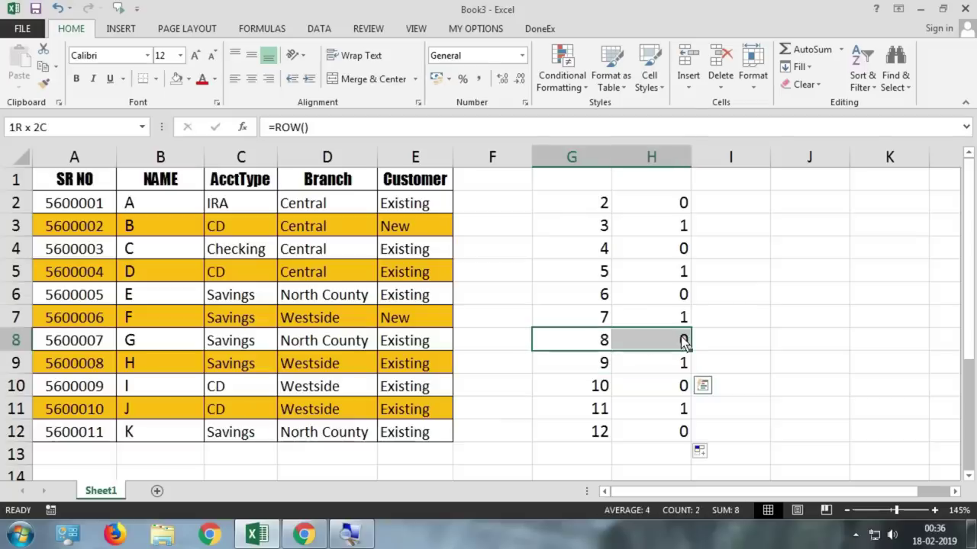
{"action": "left_click", "coordinate": [686, 341]}
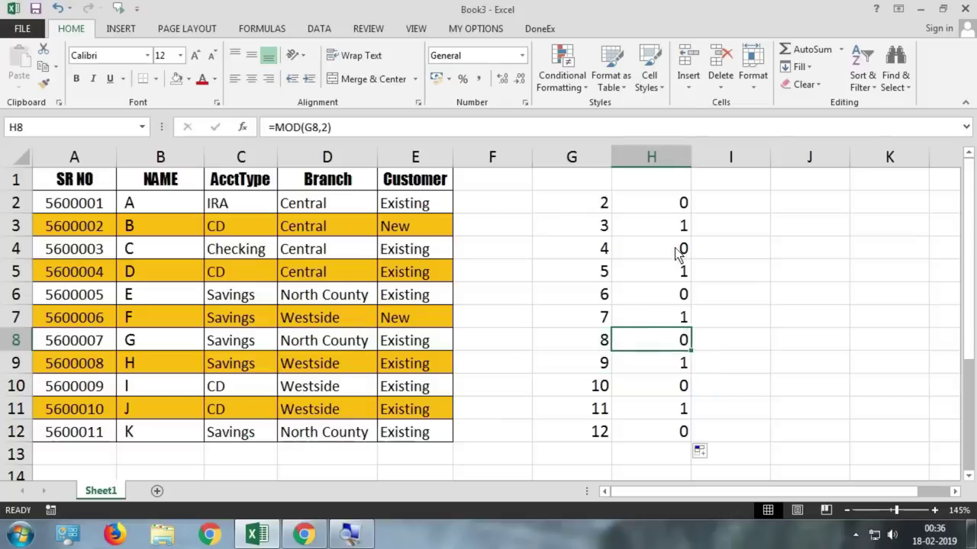
{"action": "left_click_drag", "start_coordinate": [670, 203], "coordinate": [663, 426]}
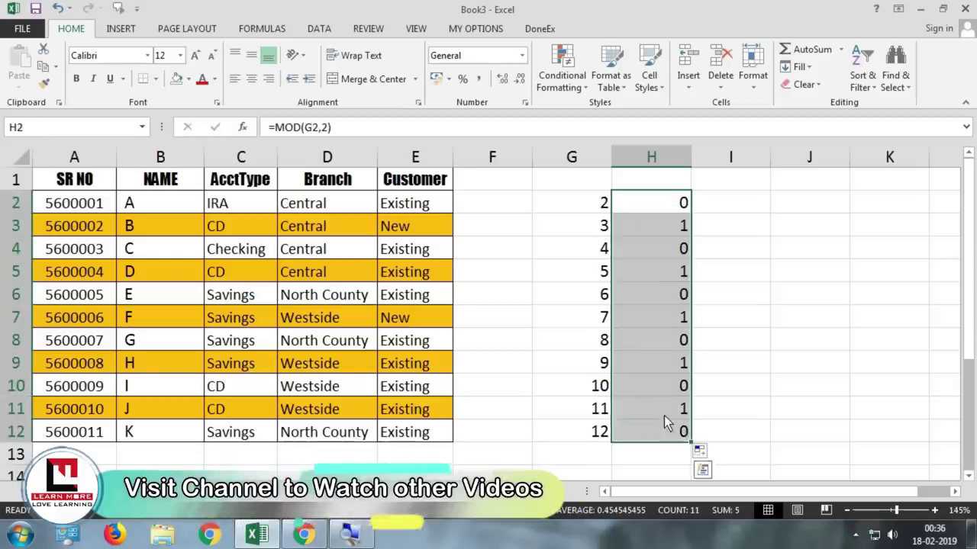
{"action": "left_click", "coordinate": [668, 228]}
{"action": "left_click", "coordinate": [669, 229]}
{"action": "left_click", "coordinate": [666, 249]}
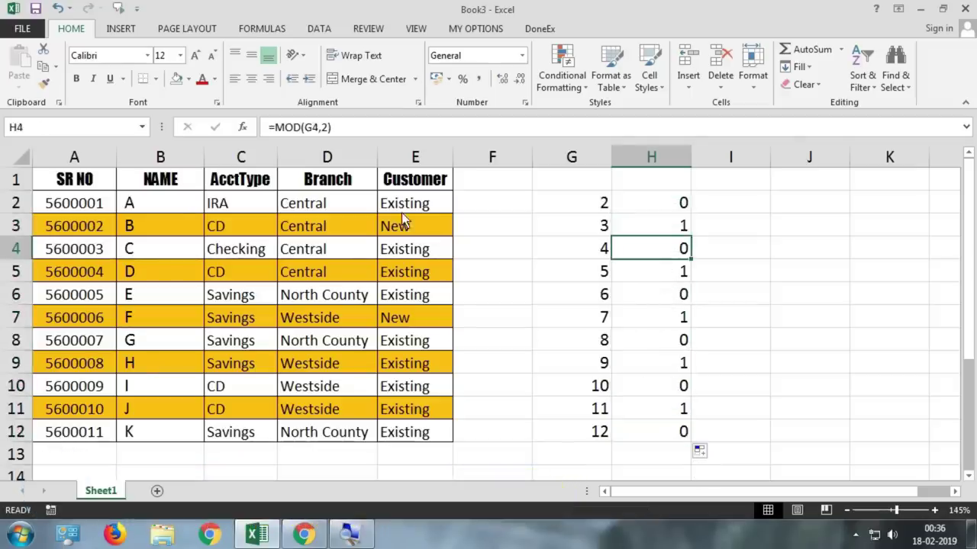
{"action": "left_click_drag", "start_coordinate": [120, 205], "coordinate": [430, 441]}
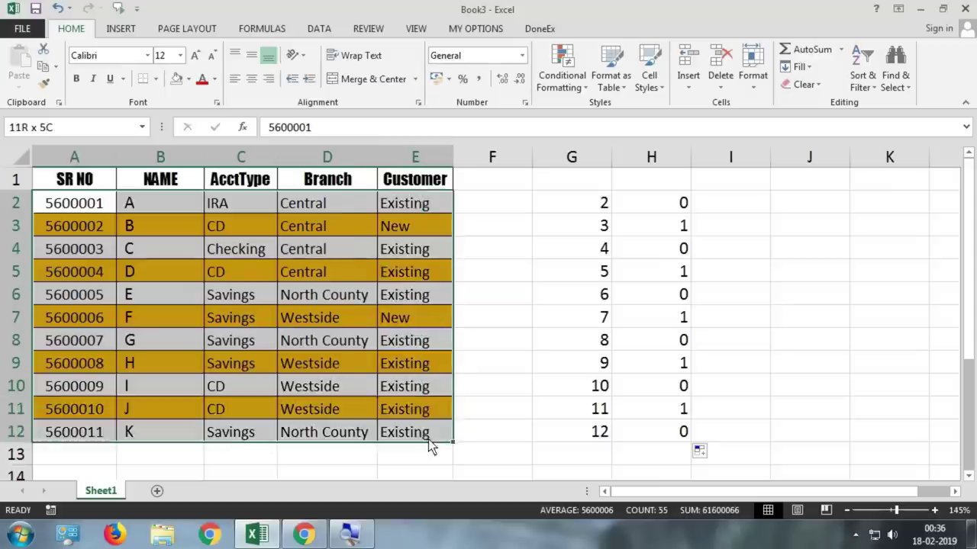
Edit the shading rule to =MOD(ROW(),2)=0 so orange moves to even rows 2–12
{"action": "left_click", "coordinate": [562, 76]}
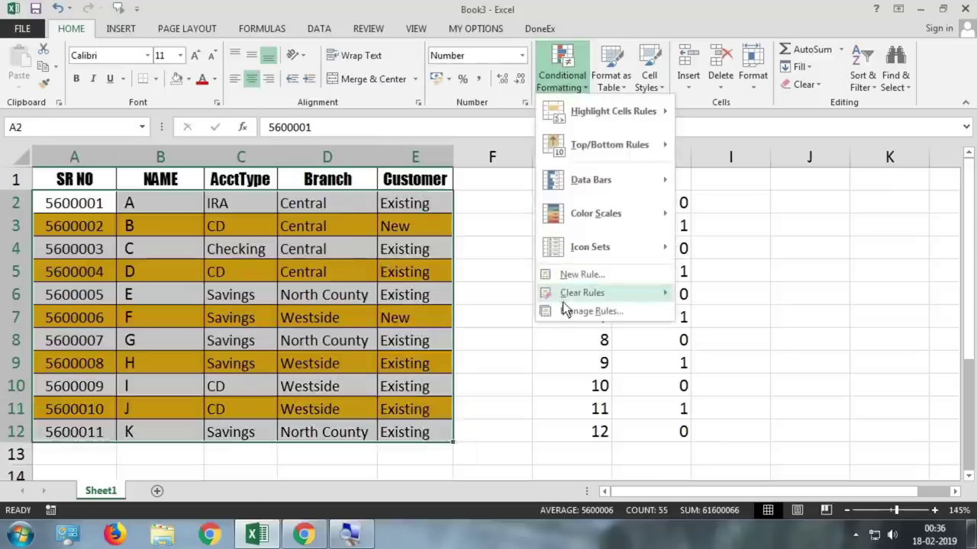
{"action": "left_click", "coordinate": [564, 312]}
{"action": "left_click", "coordinate": [371, 263]}
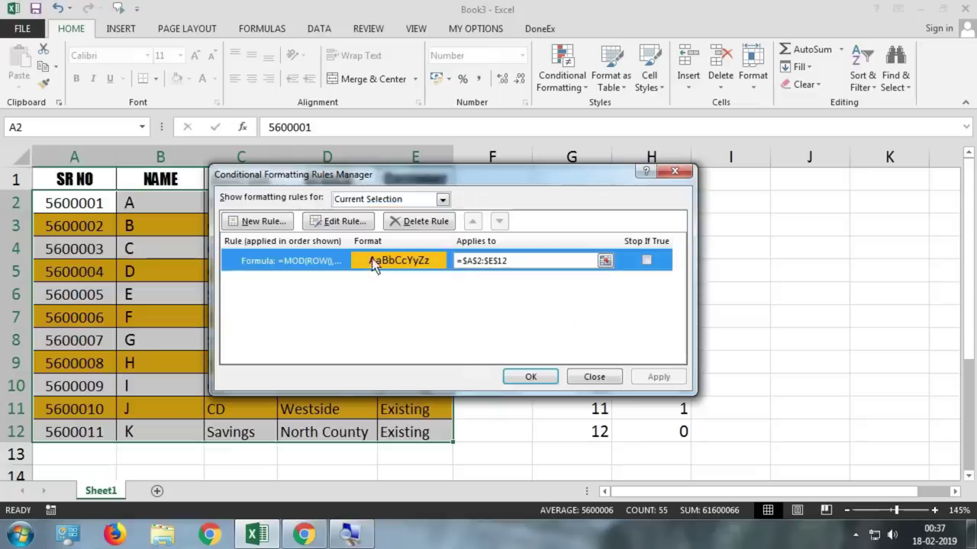
{"action": "left_click", "coordinate": [353, 224]}
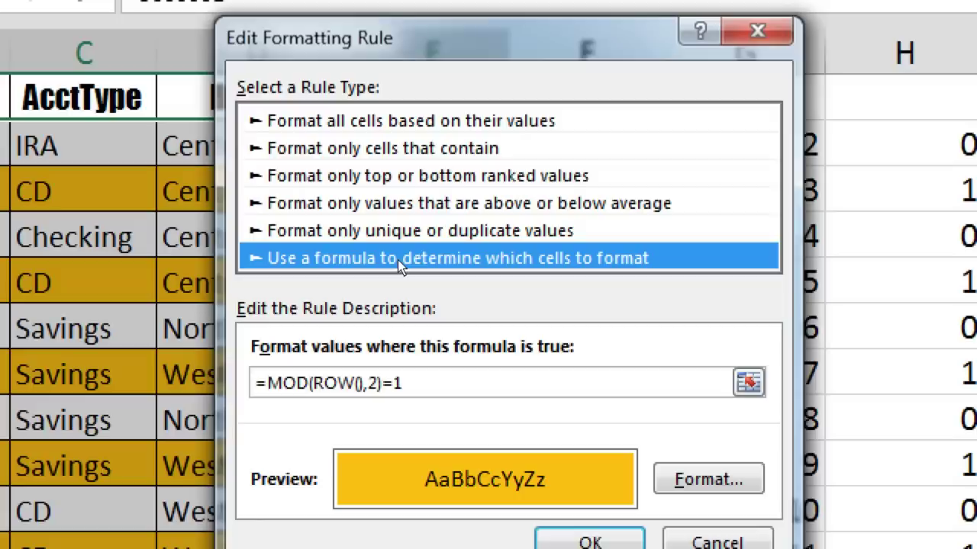
{"action": "key", "text": "Tab"}
{"action": "type", "text": "0"}
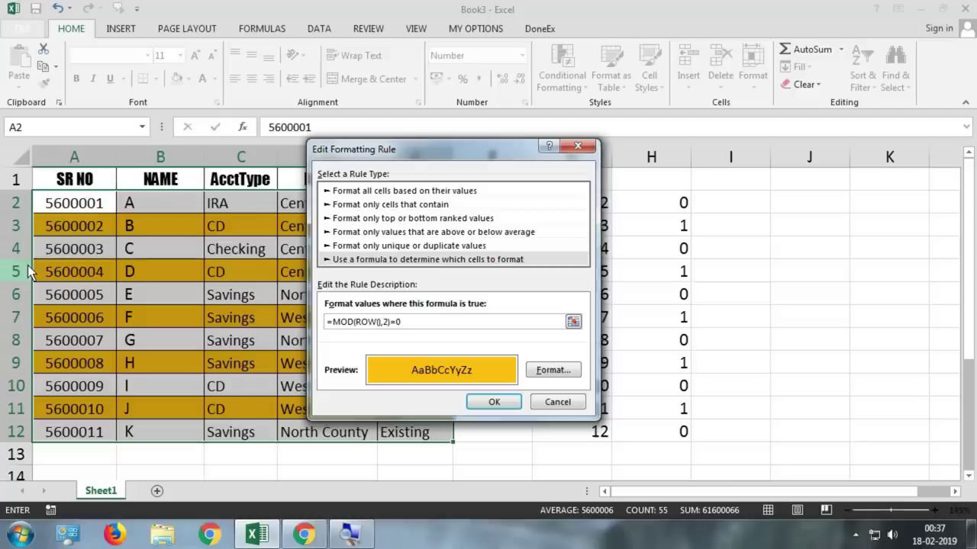
{"action": "left_click", "coordinate": [479, 399]}
{"action": "left_click", "coordinate": [644, 377]}
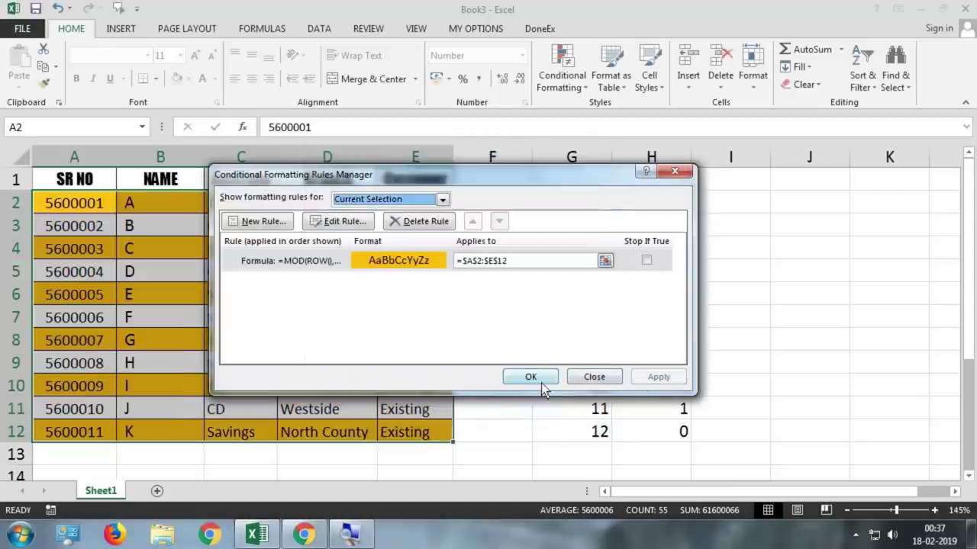
{"action": "left_click", "coordinate": [530, 376]}
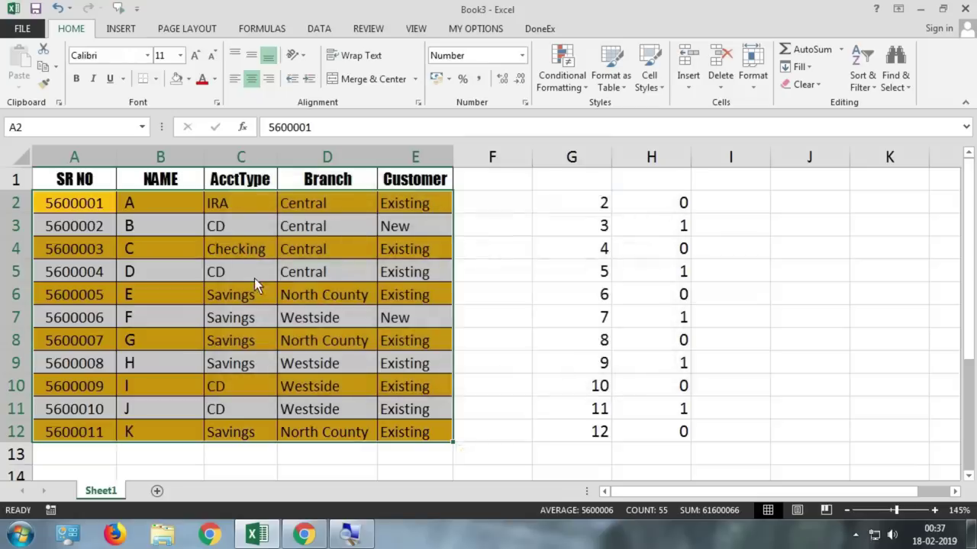
Compare the row numbers and remainders of rows 2 and 6 against the shading
{"action": "left_click_drag", "start_coordinate": [602, 204], "coordinate": [684, 203]}
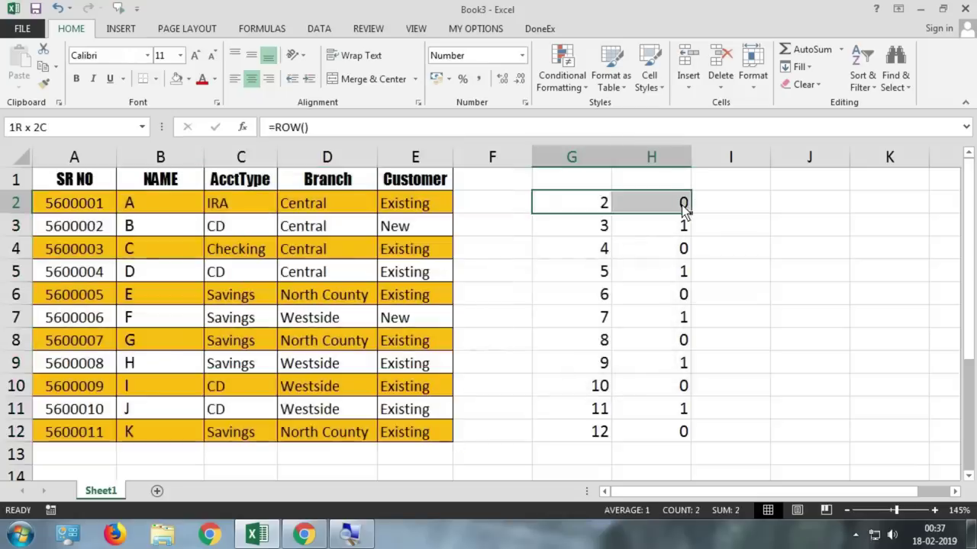
{"action": "left_click_drag", "start_coordinate": [599, 296], "coordinate": [672, 295]}
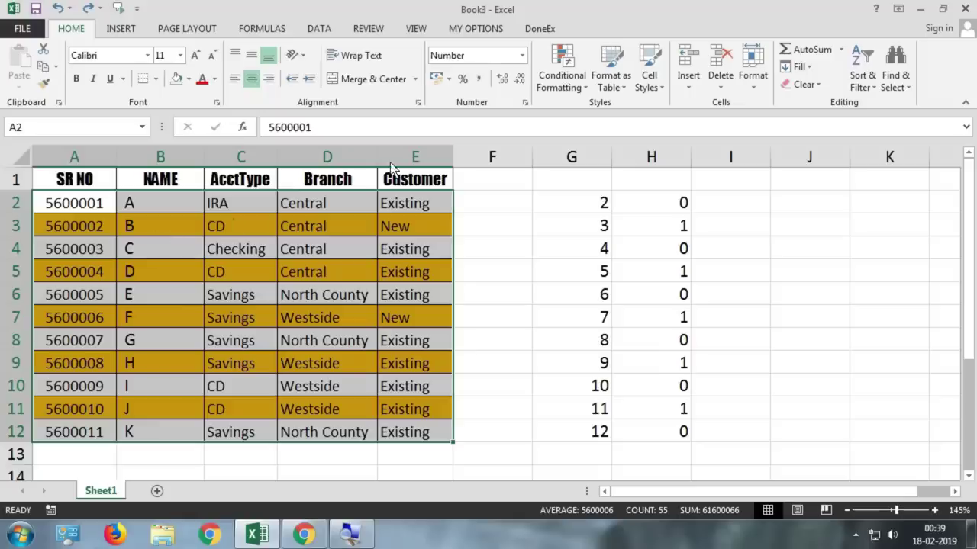
Edit the shading rule to =MOD(ROW(),3)=1 so only rows 4, 7 and 10 are orange
{"action": "left_click", "coordinate": [568, 81]}
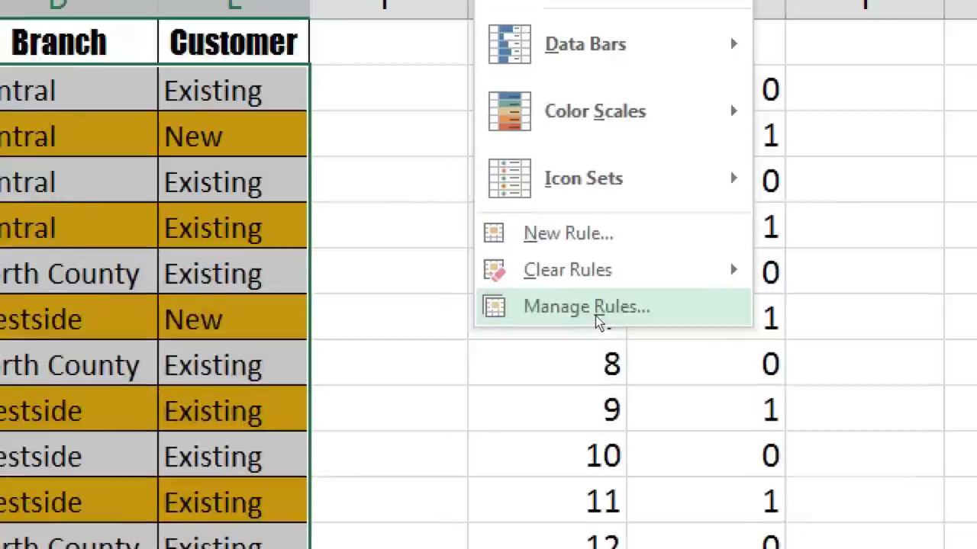
{"action": "left_click", "coordinate": [594, 313]}
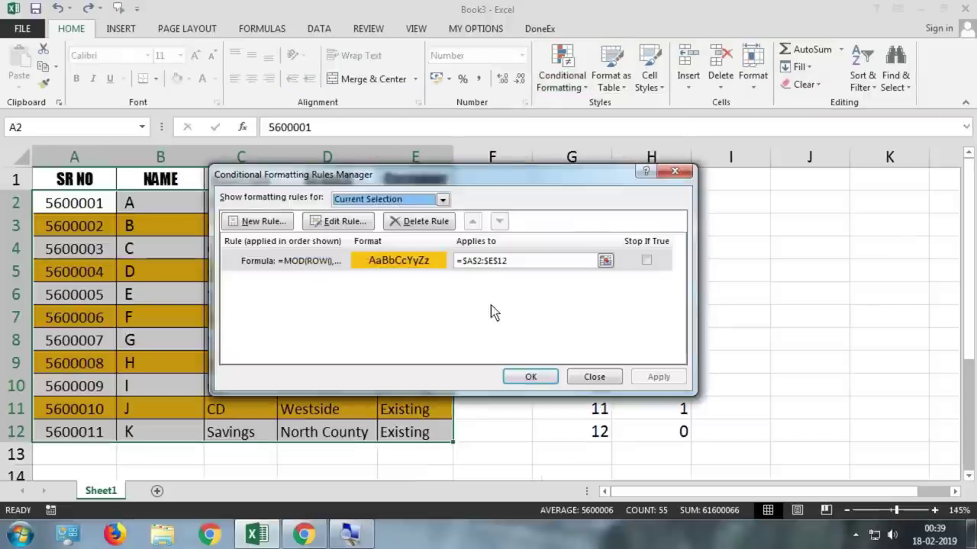
{"action": "left_click", "coordinate": [423, 264]}
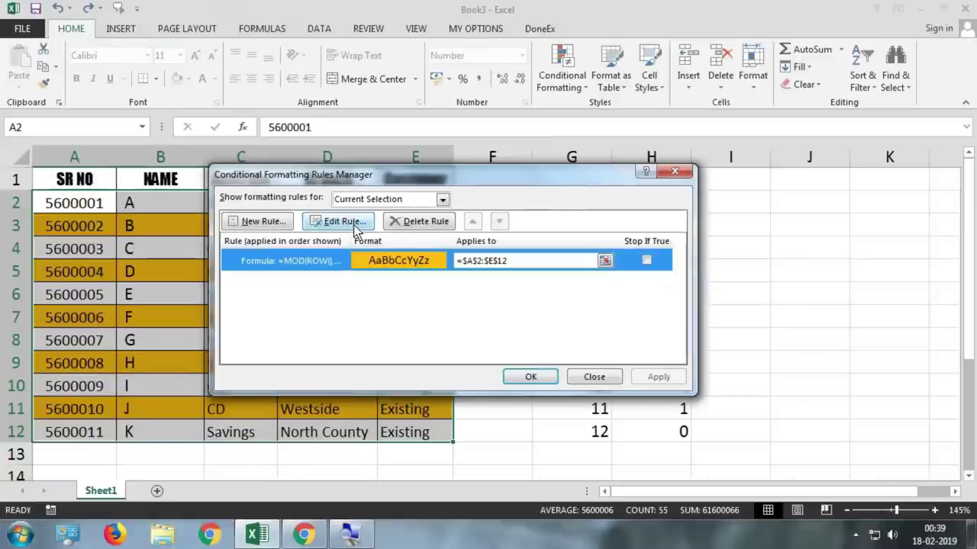
{"action": "left_click", "coordinate": [355, 228]}
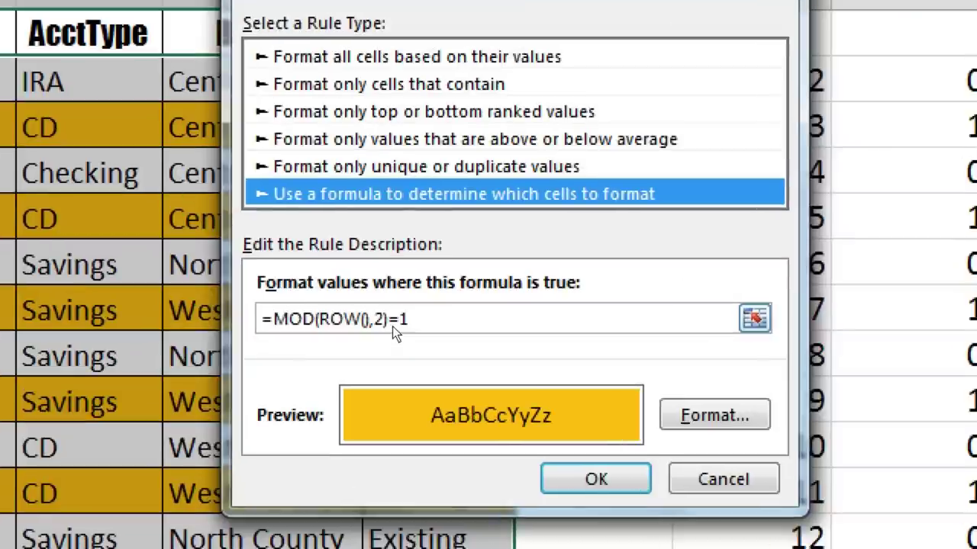
{"action": "left_click", "coordinate": [391, 323]}
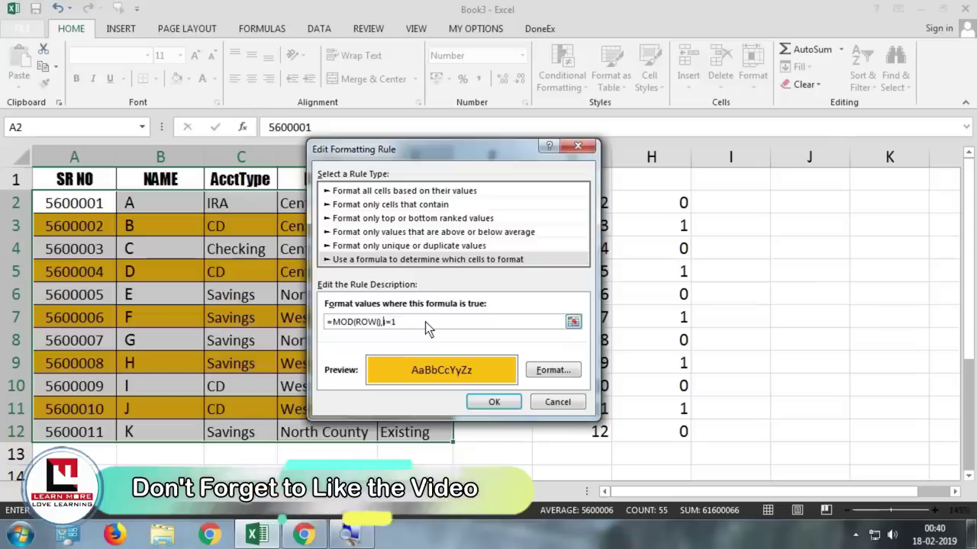
{"action": "key", "text": "BackSpace"}
{"action": "type", "text": "3"}
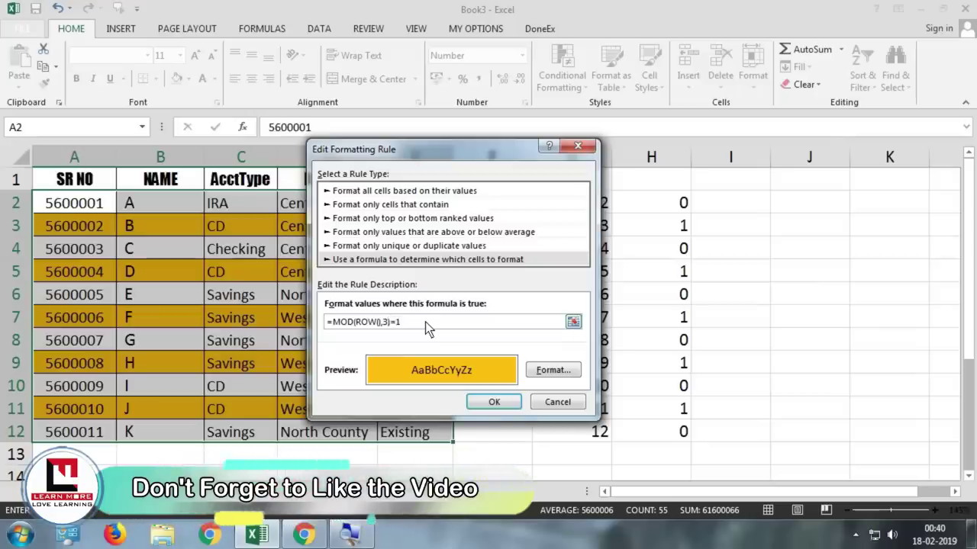
{"action": "left_click", "coordinate": [409, 322]}
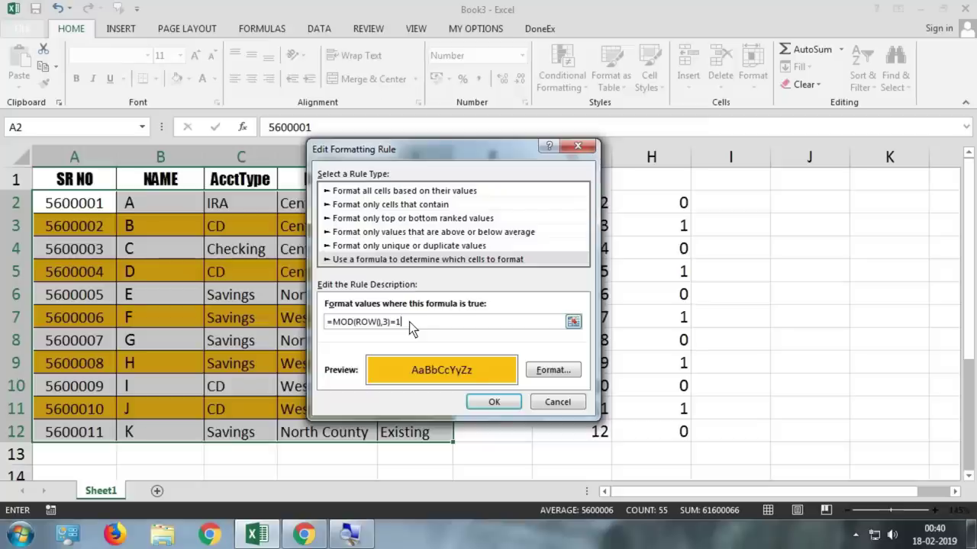
{"action": "left_click", "coordinate": [496, 404]}
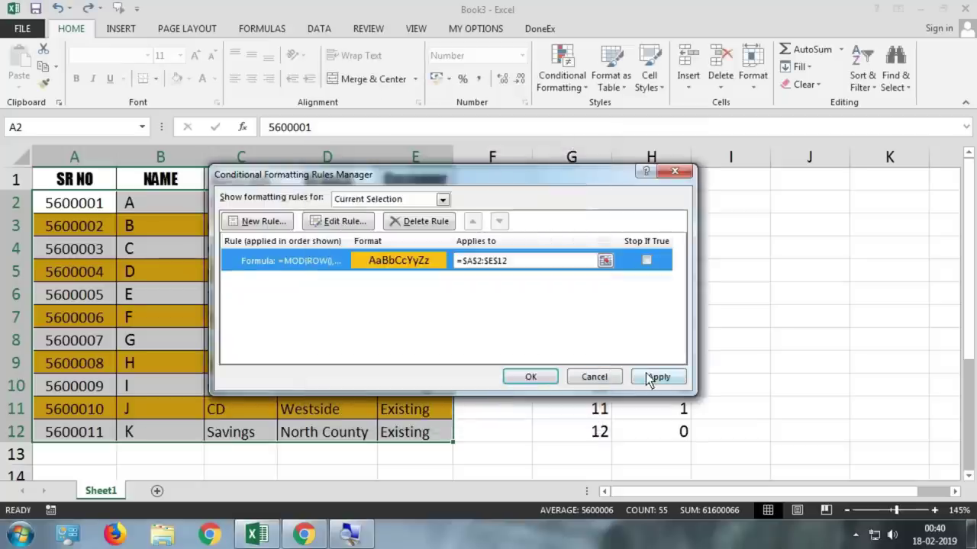
{"action": "left_click", "coordinate": [647, 379]}
{"action": "left_click", "coordinate": [529, 377]}
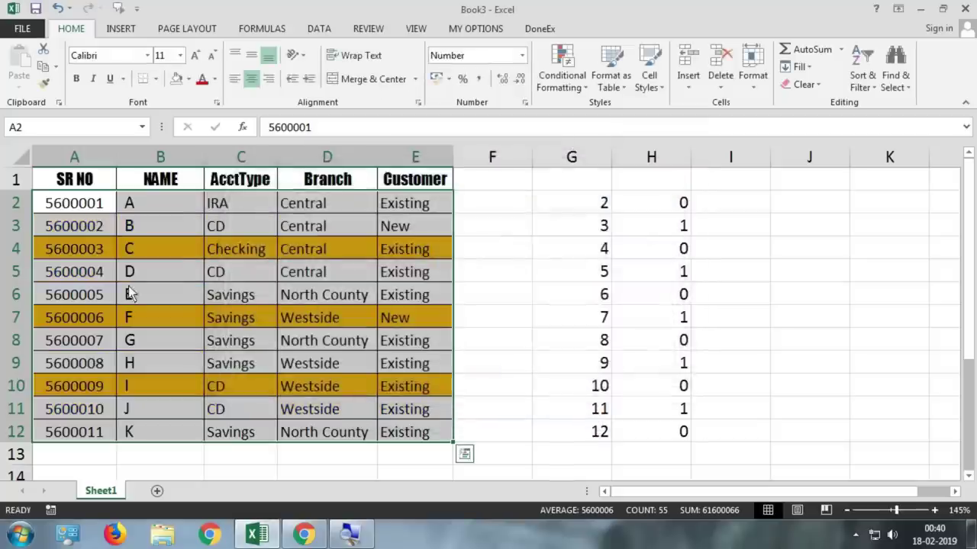
Select rows 2–7 and 10 to confirm only rows 4, 7 and 10 are shaded, then reselect A2:E12
{"action": "key", "text": "shift+Up"}
{"action": "key", "text": "shift+Up"}
{"action": "key", "text": "shift+Up"}
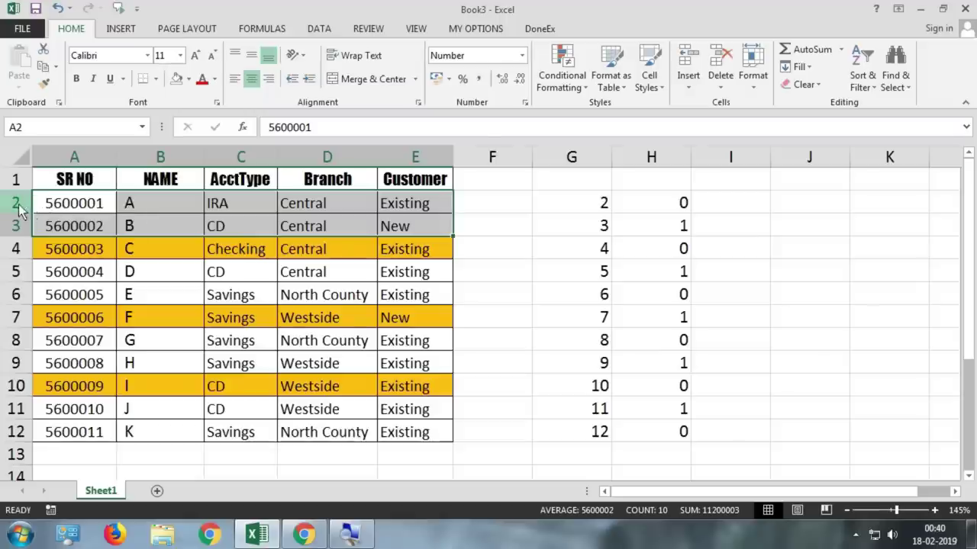
{"action": "left_click_drag", "start_coordinate": [21, 212], "coordinate": [13, 233]}
{"action": "left_click", "coordinate": [14, 251]}
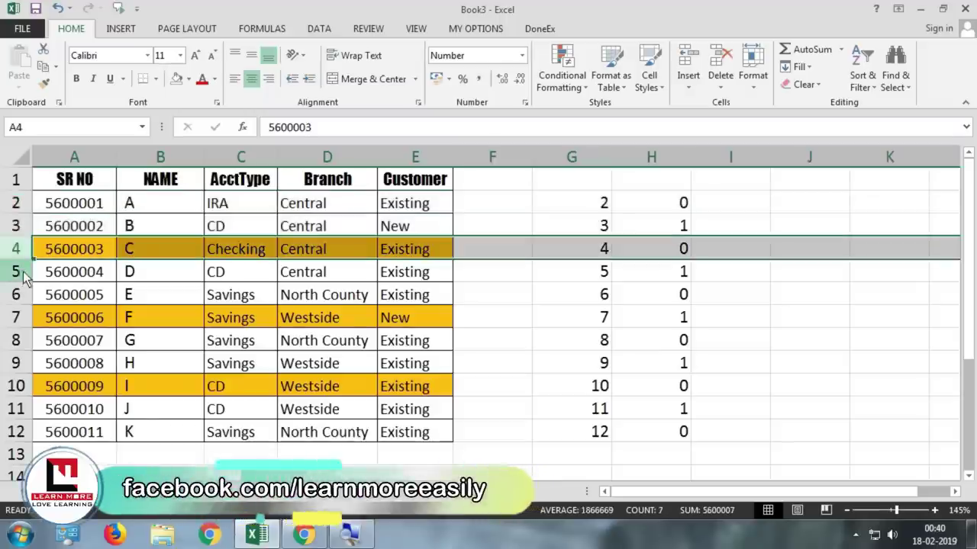
{"action": "left_click_drag", "start_coordinate": [19, 274], "coordinate": [15, 295]}
{"action": "left_click", "coordinate": [16, 318]}
{"action": "left_click", "coordinate": [29, 386]}
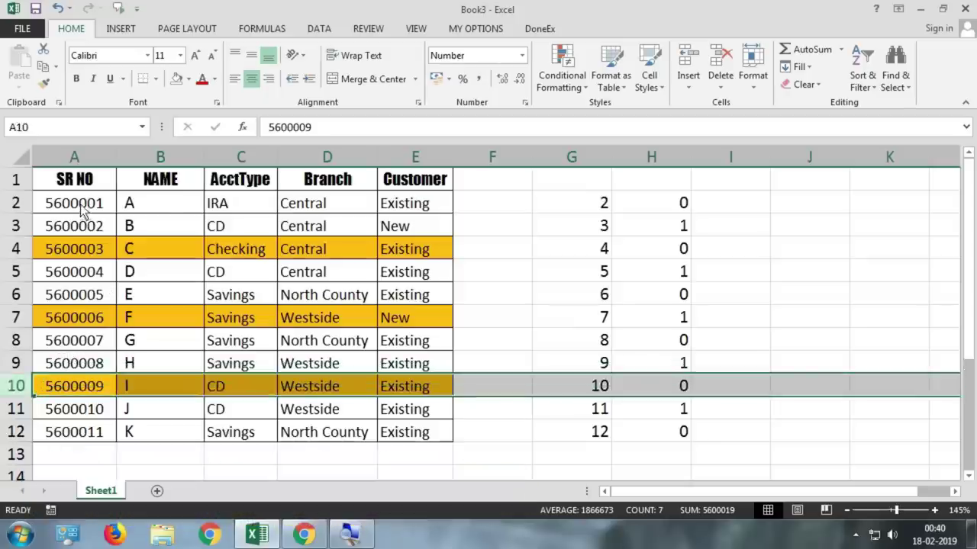
{"action": "left_click_drag", "start_coordinate": [81, 209], "coordinate": [422, 432]}
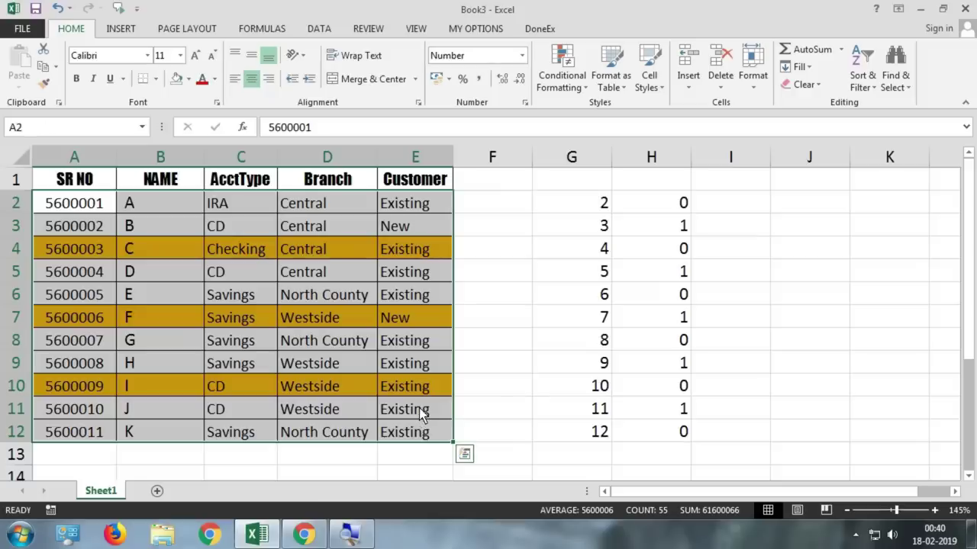
{"action": "left_click", "coordinate": [579, 90]}
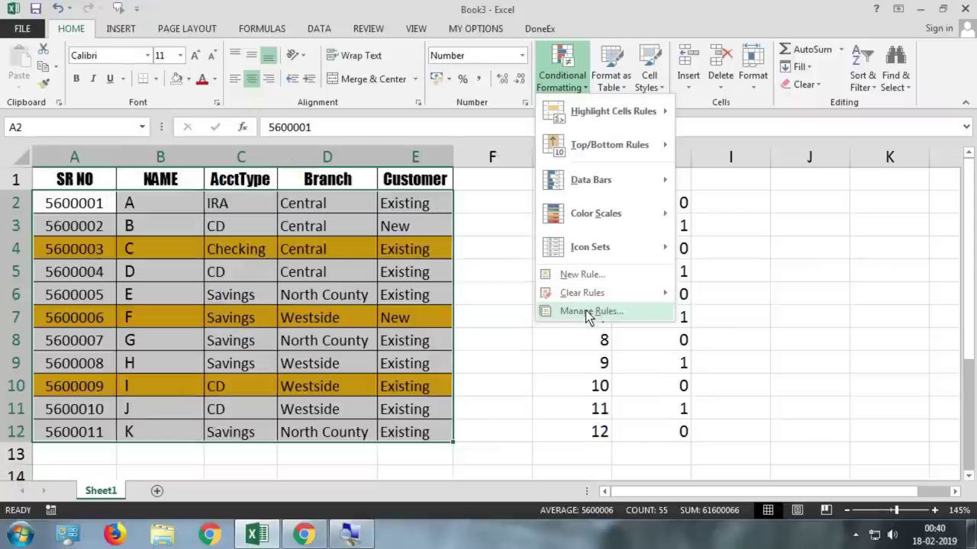
Edit the rule to =MOD(COLUMN(),2)=1 so columns A, C and E are shaded orange
{"action": "left_click", "coordinate": [587, 312]}
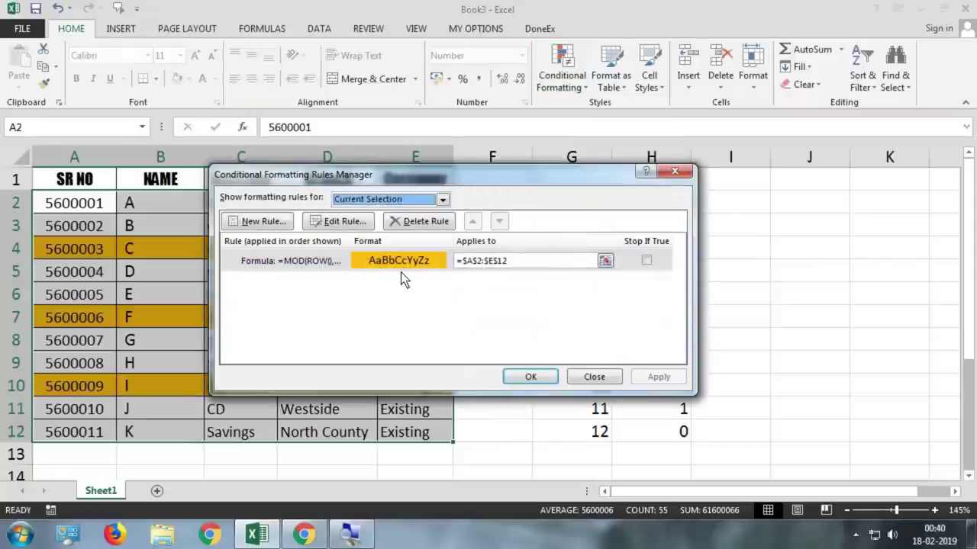
{"action": "left_click", "coordinate": [401, 266]}
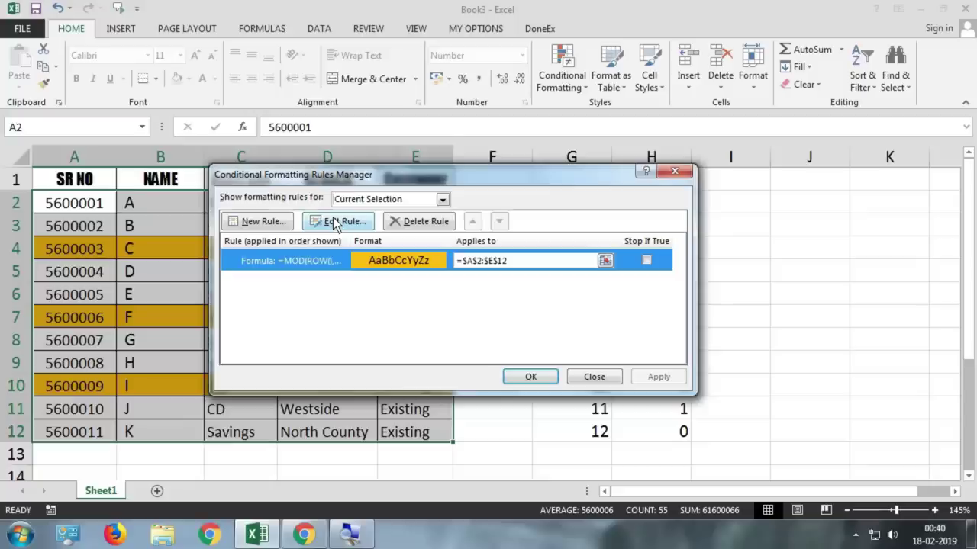
{"action": "left_click", "coordinate": [338, 224]}
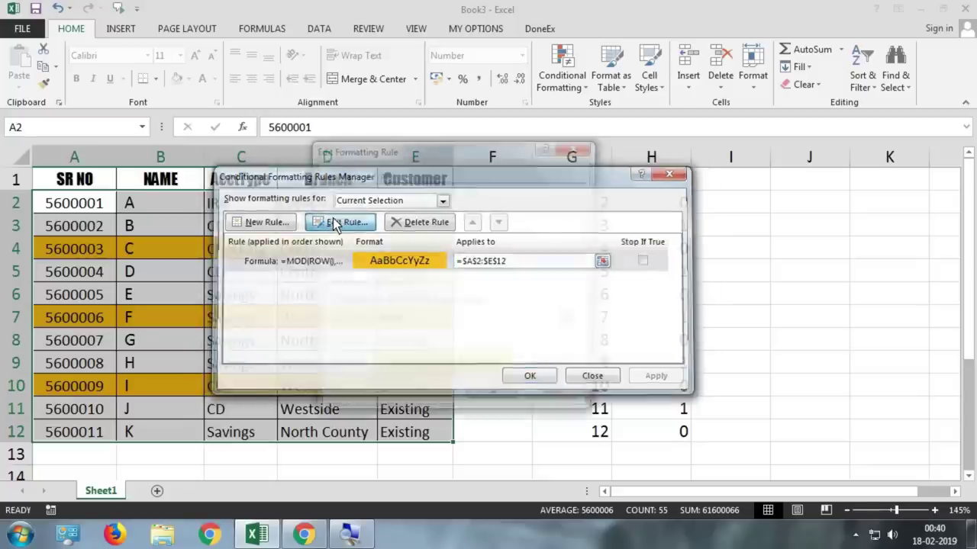
{"action": "left_click", "coordinate": [382, 325]}
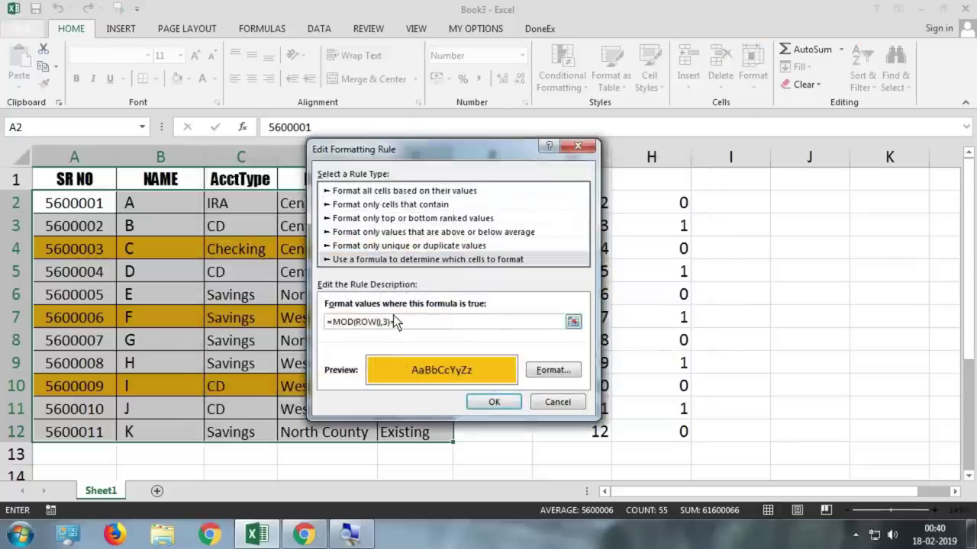
{"action": "key", "text": "Left"}
{"action": "key", "text": "Left"}
{"action": "key", "text": "Left"}
{"action": "key", "text": "Left"}
{"action": "key", "text": "Left"}
{"action": "key", "text": "Left"}
{"action": "key", "text": "BackSpace"}
{"action": "key", "text": "BackSpace"}
{"action": "key", "text": "BackSpace"}
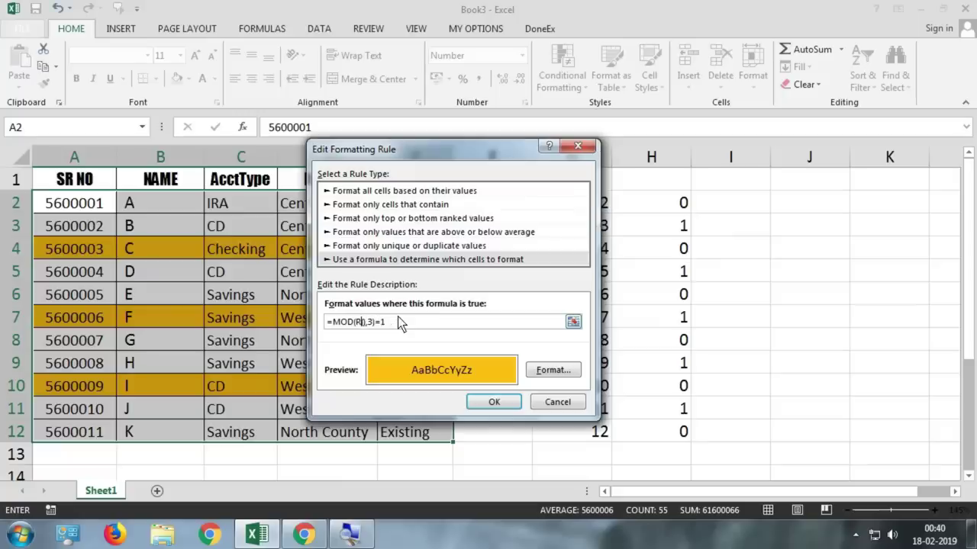
{"action": "type", "text": "COL"}
{"action": "type", "text": "UMN("}
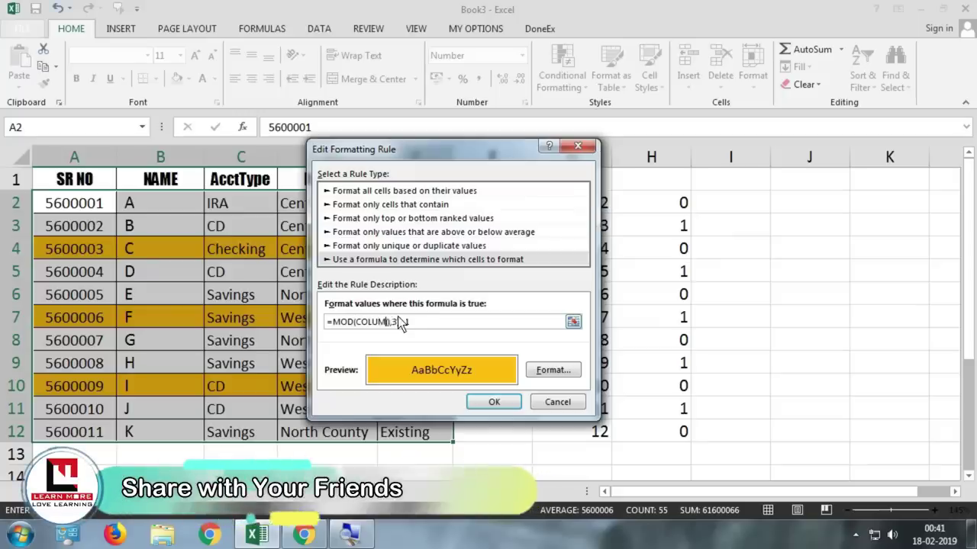
{"action": "key", "text": "Right"}
{"action": "key", "text": "Right"}
{"action": "key", "text": "Right"}
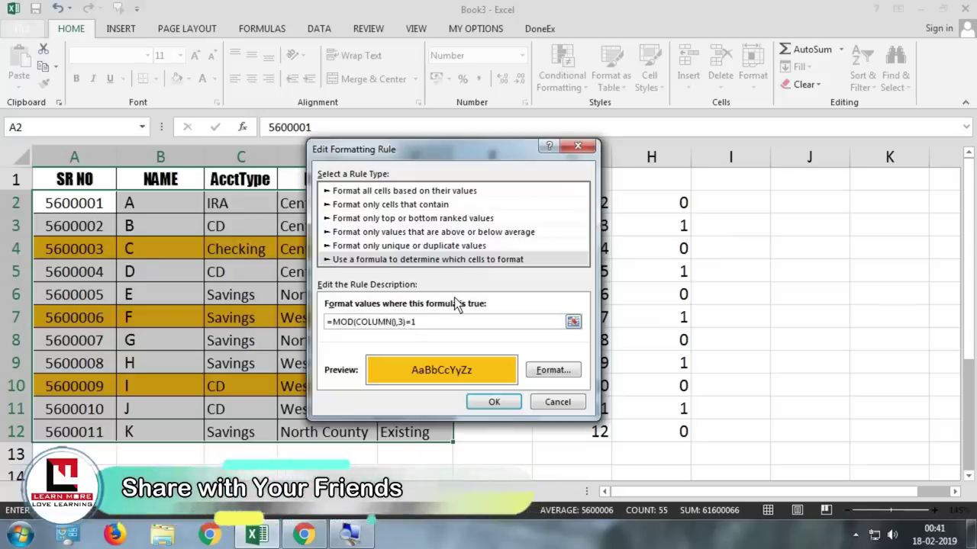
{"action": "key", "text": "BackSpace"}
{"action": "type", "text": "2"}
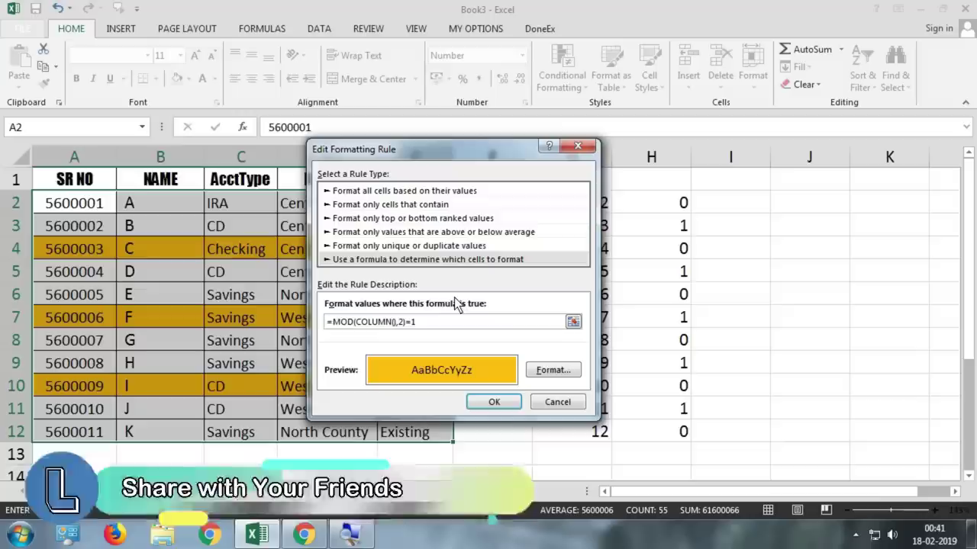
{"action": "left_click", "coordinate": [478, 403]}
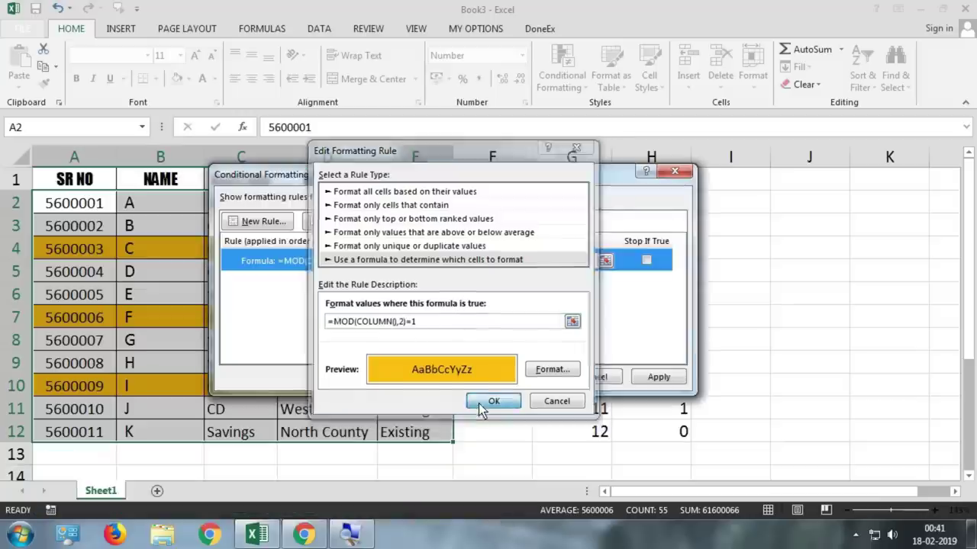
{"action": "left_click", "coordinate": [655, 377]}
{"action": "left_click", "coordinate": [530, 377]}
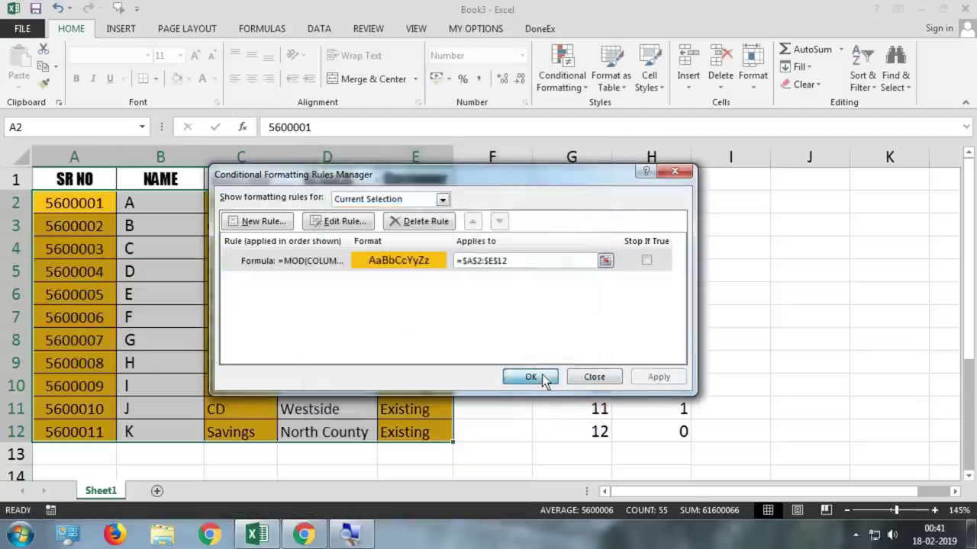